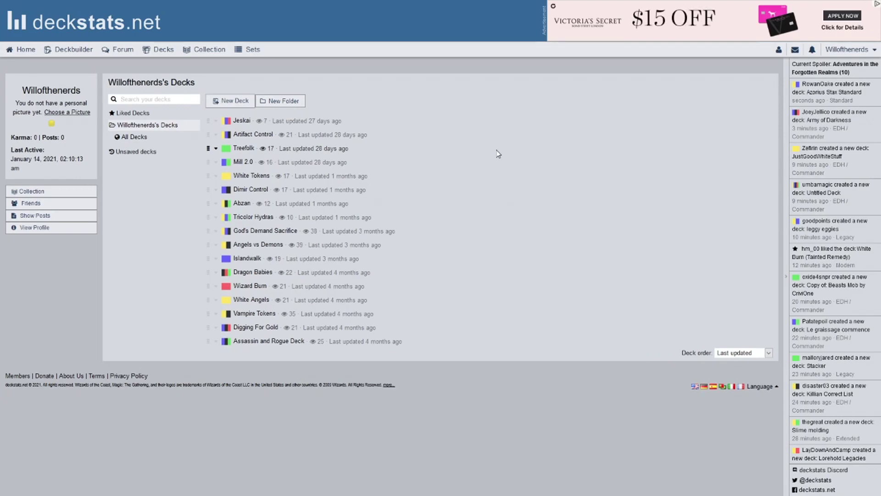
Step: Create a new deck named Dark Knights and choose its format
{"action": "left_click", "coordinate": [220, 102]}
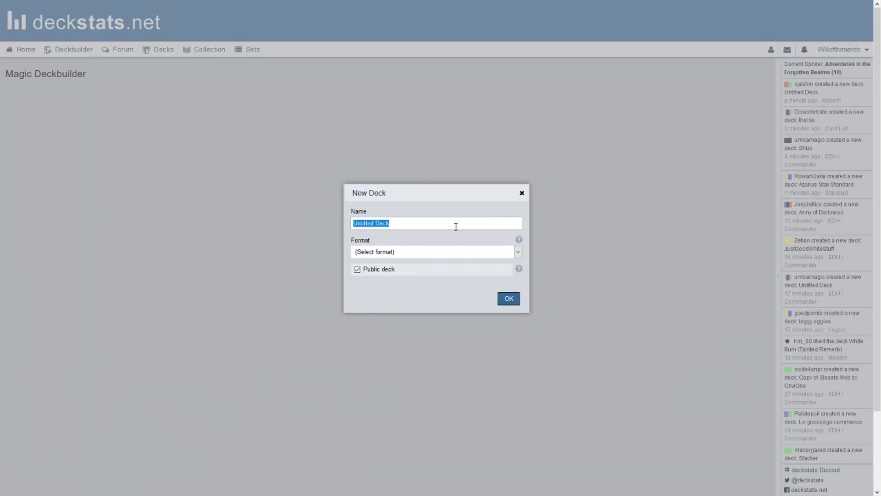
{"action": "type", "text": "Dark Knights"}
{"action": "left_click", "coordinate": [485, 252]}
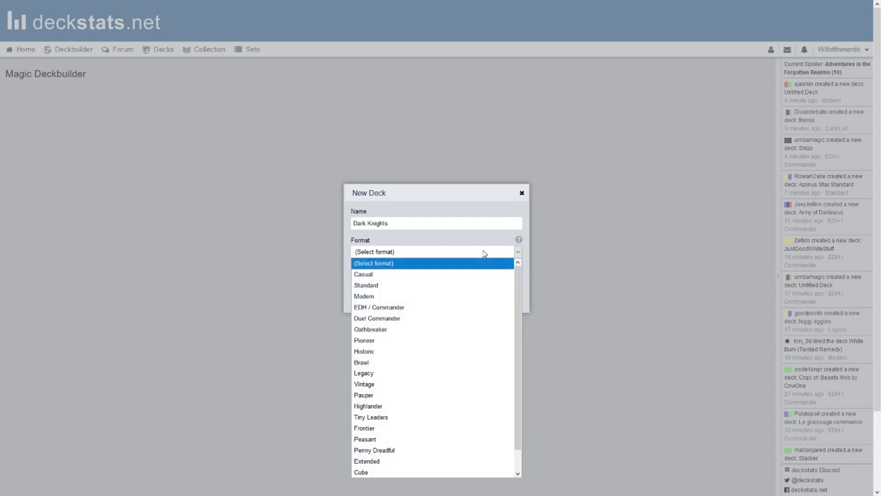
{"action": "left_click", "coordinate": [398, 280]}
{"action": "left_click", "coordinate": [514, 303]}
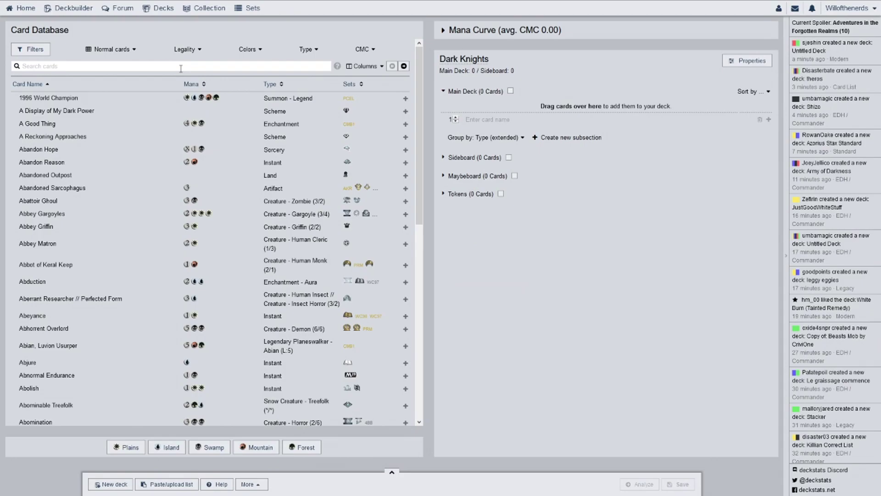
Step: Add 10 Plains to the main deck
{"action": "left_click", "coordinate": [181, 68]}
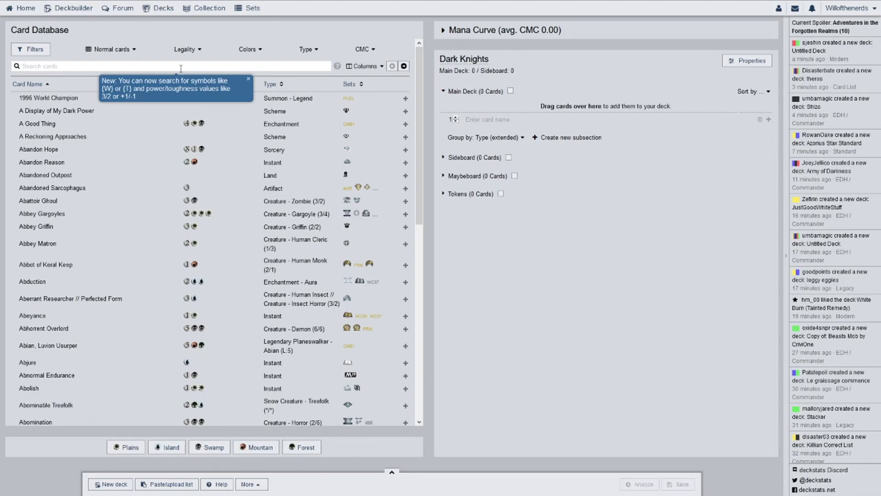
{"action": "left_click", "coordinate": [130, 447]}
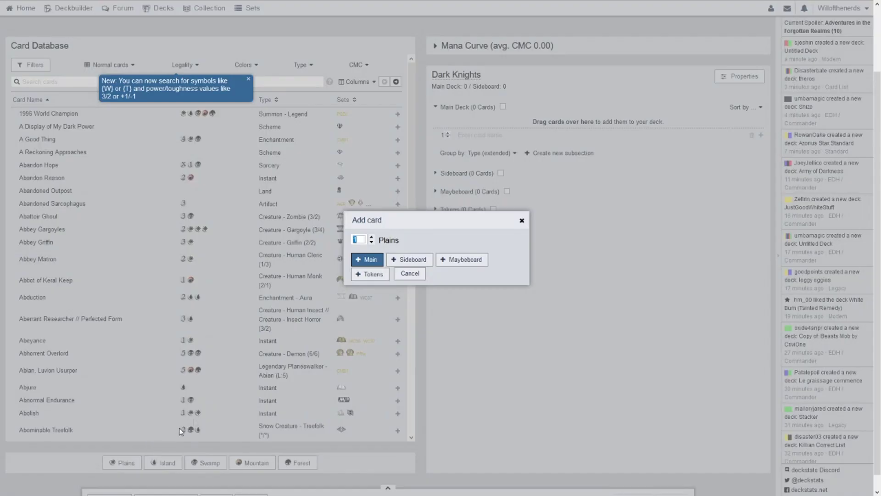
{"action": "left_click", "coordinate": [358, 238]}
{"action": "type", "text": "0"}
{"action": "key", "text": "Return"}
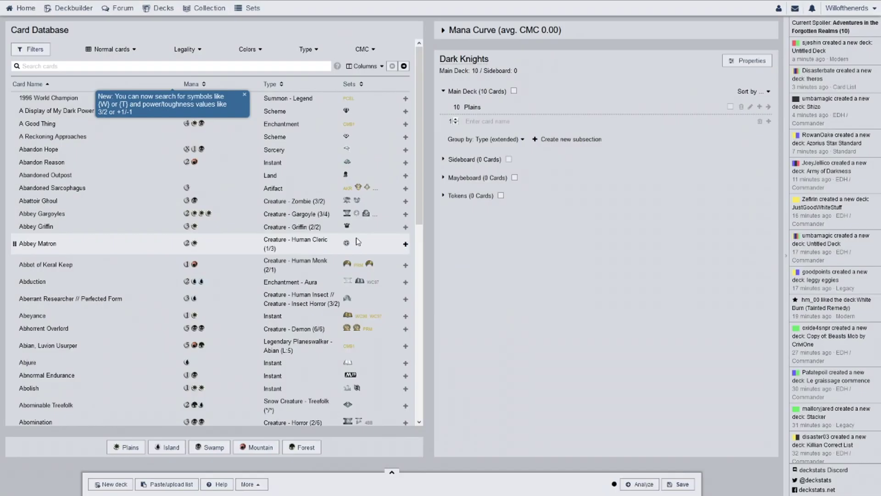
Step: Add 10 Swamp to the main deck
{"action": "left_click", "coordinate": [193, 64]}
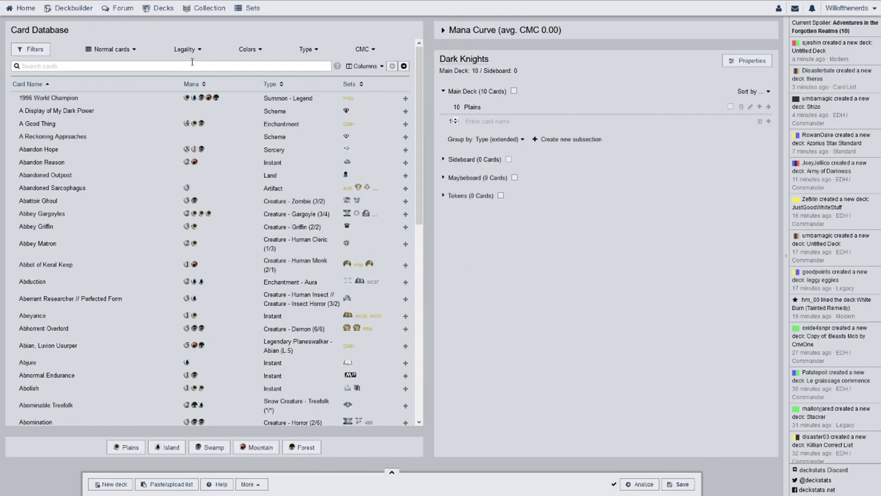
{"action": "left_click", "coordinate": [207, 455]}
{"action": "left_click", "coordinate": [361, 240]}
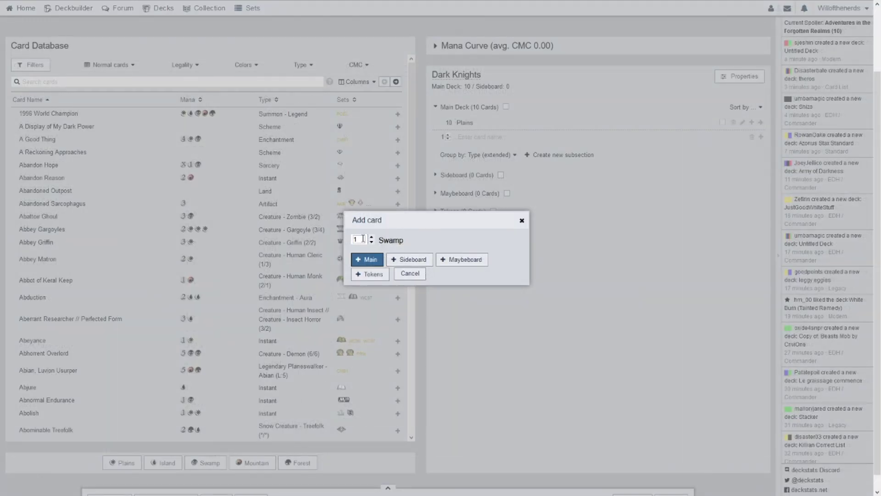
{"action": "type", "text": "0"}
{"action": "key", "text": "Return"}
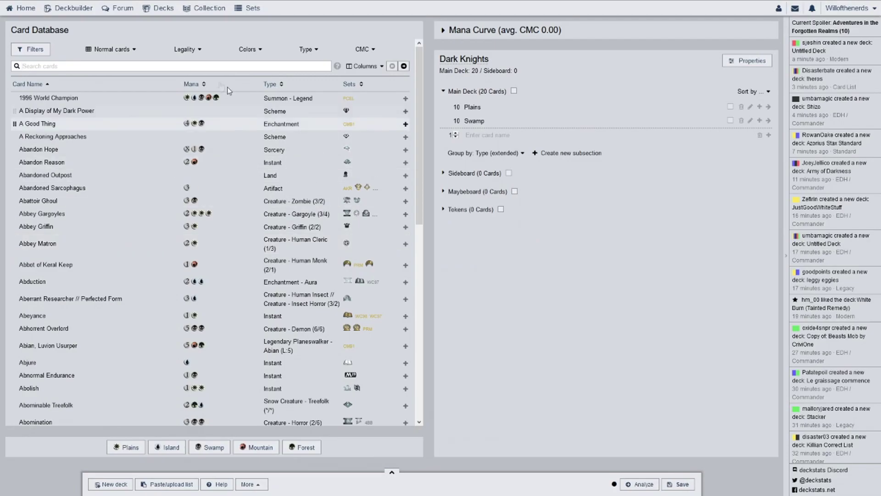
Step: Search the card database for "orzhov gu" and add four copies of Orzhov Guildgate to the main deck
{"action": "type", "text": "orz"}
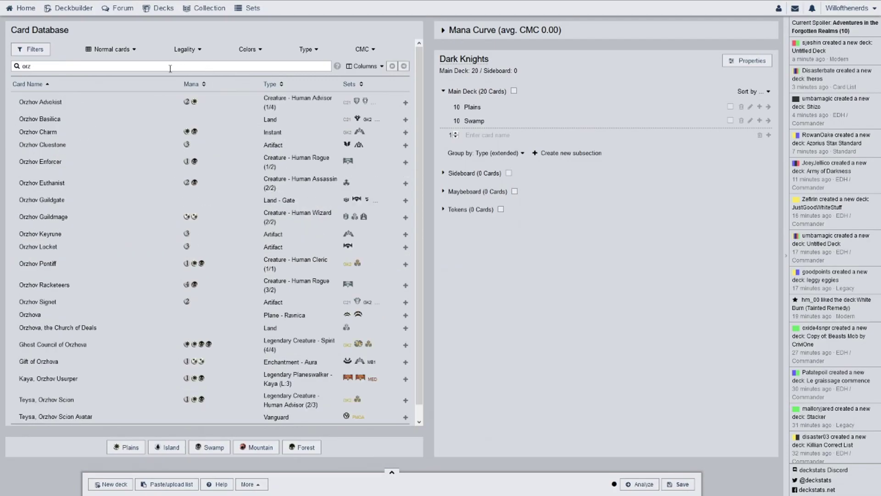
{"action": "type", "text": "hov gu"}
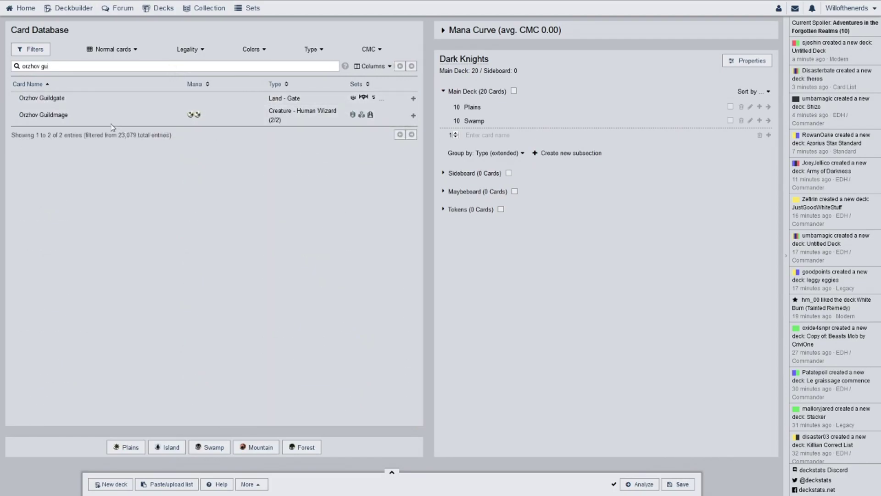
{"action": "left_click_drag", "start_coordinate": [90, 102], "coordinate": [512, 120]}
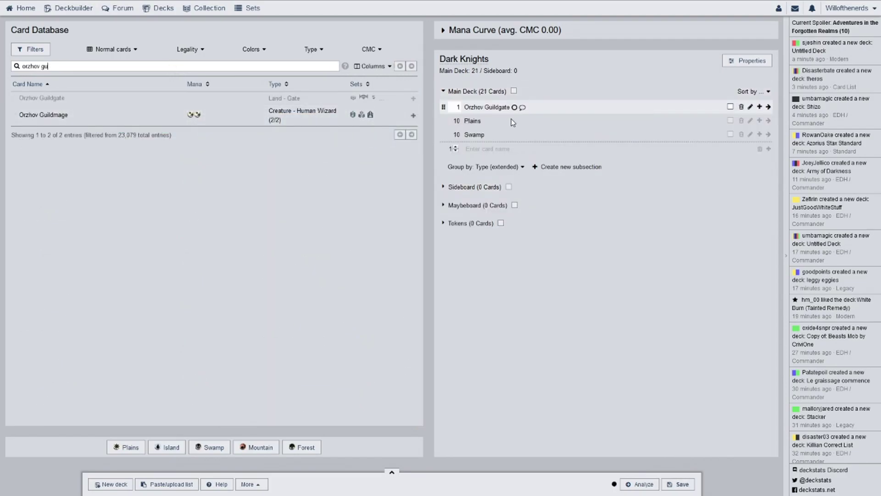
{"action": "left_click", "coordinate": [456, 104]}
{"action": "left_click", "coordinate": [456, 104]}
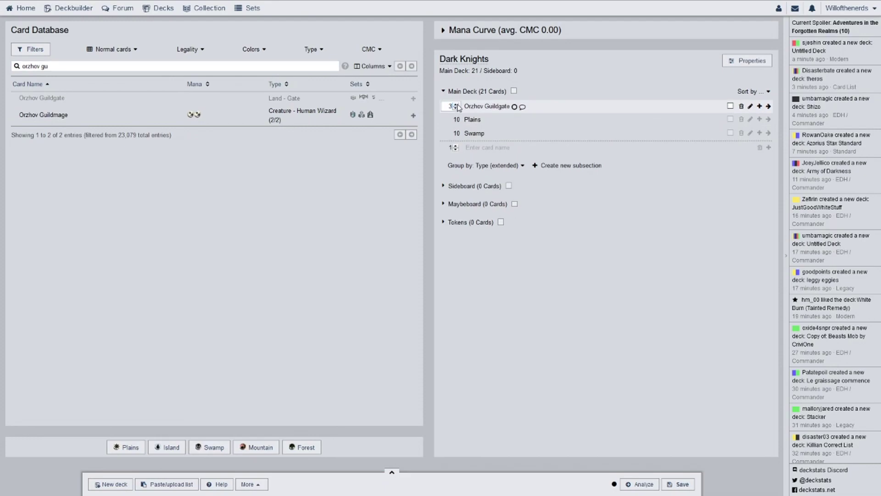
{"action": "left_click", "coordinate": [456, 104]}
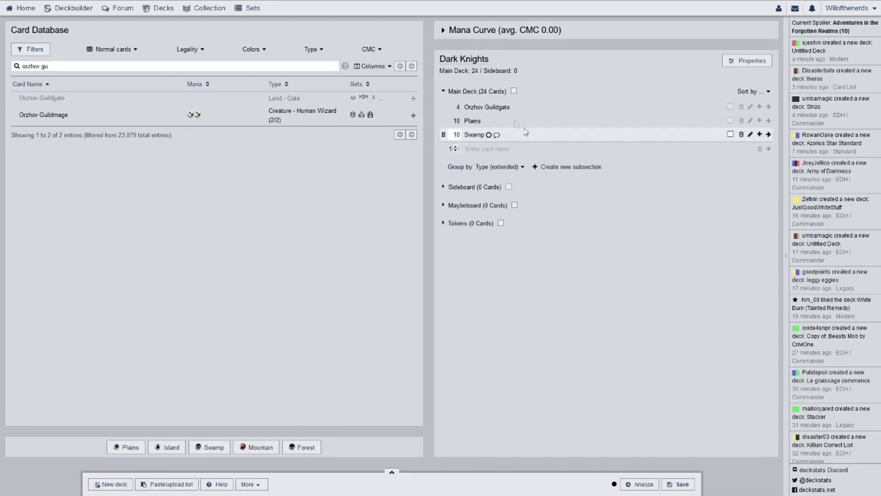
Step: Set the Orzhov Guildgate printing in the main deck to Dragon's Maze (C)
{"action": "mouse_move", "coordinate": [492, 110]}
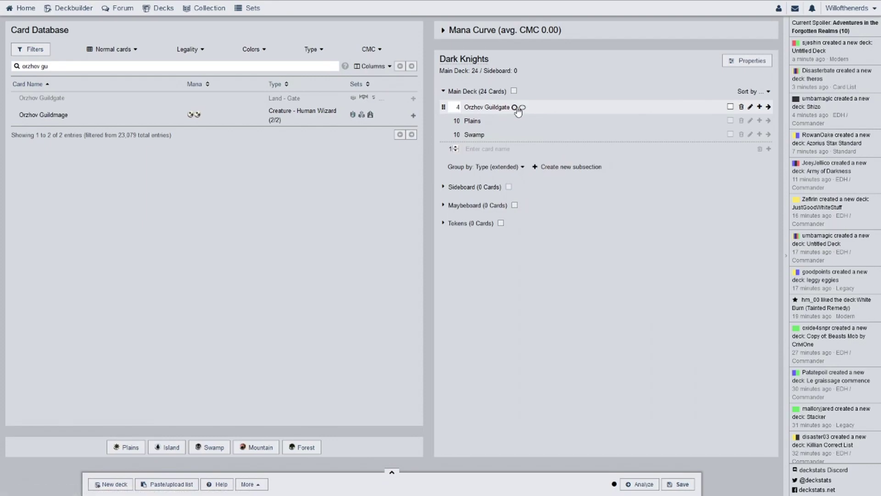
{"action": "left_click", "coordinate": [515, 108]}
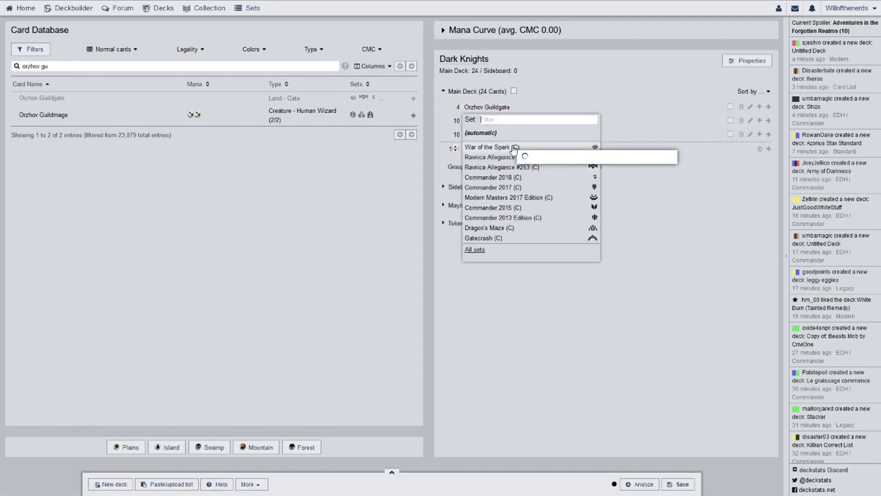
{"action": "mouse_move", "coordinate": [513, 150]}
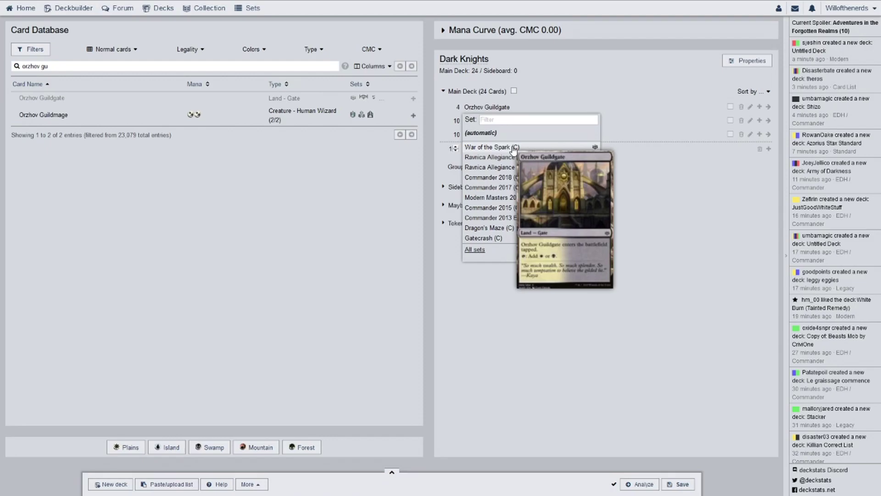
{"action": "mouse_move", "coordinate": [564, 248]}
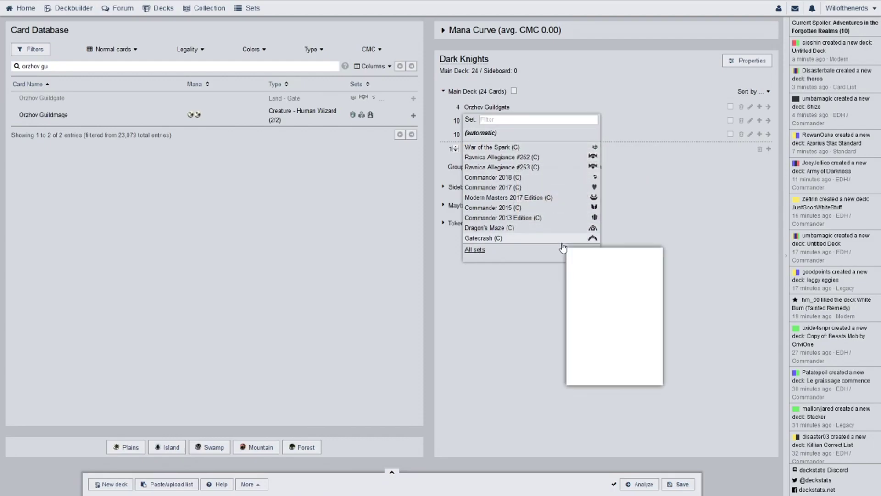
{"action": "left_click", "coordinate": [559, 228]}
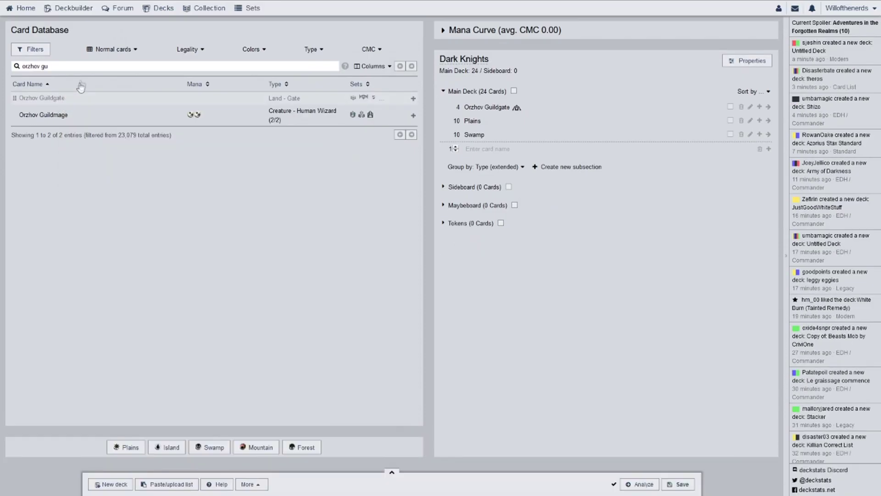
Step: Search the card database for "corpse k" and add two copies of Corpse Knight to the main deck
{"action": "triple_click", "coordinate": [83, 66]}
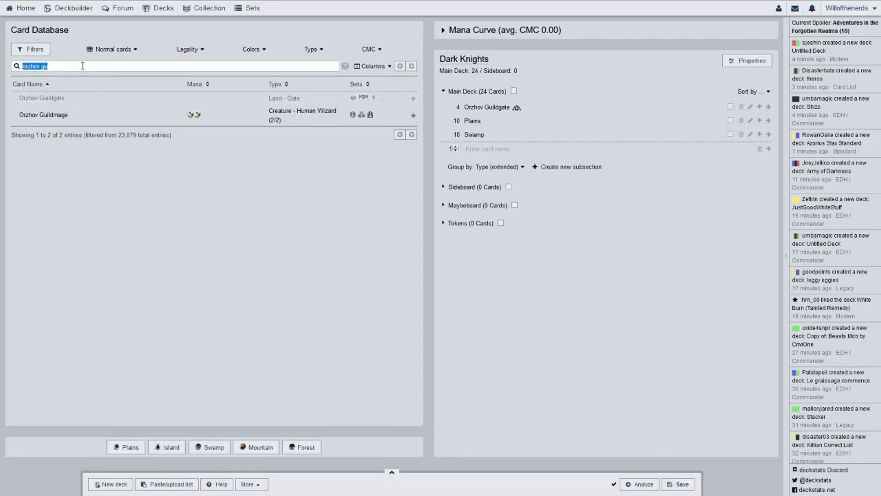
{"action": "type", "text": "co"}
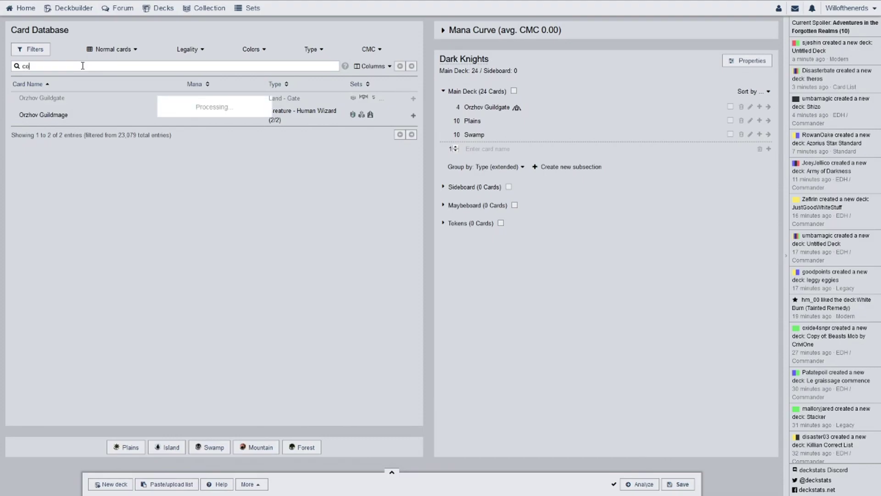
{"action": "type", "text": "rpse "}
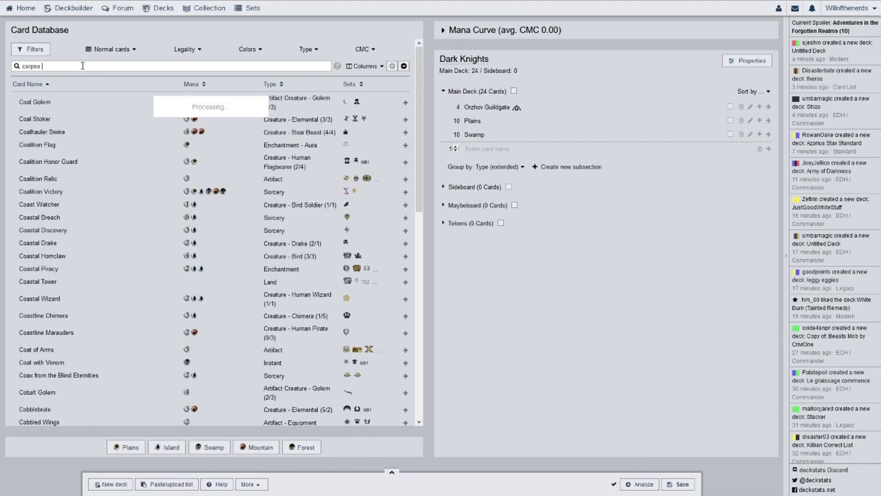
{"action": "type", "text": "k"}
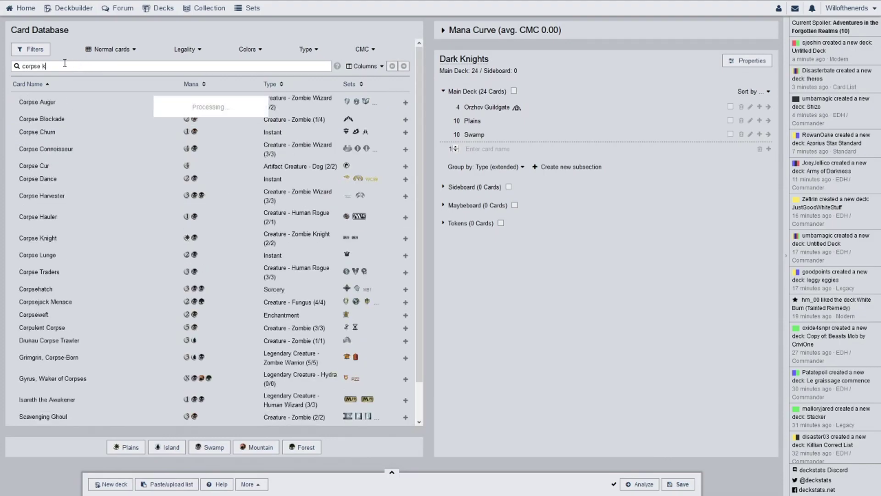
{"action": "left_click_drag", "start_coordinate": [266, 106], "coordinate": [468, 122]}
{"action": "left_click_drag", "start_coordinate": [263, 107], "coordinate": [486, 123]}
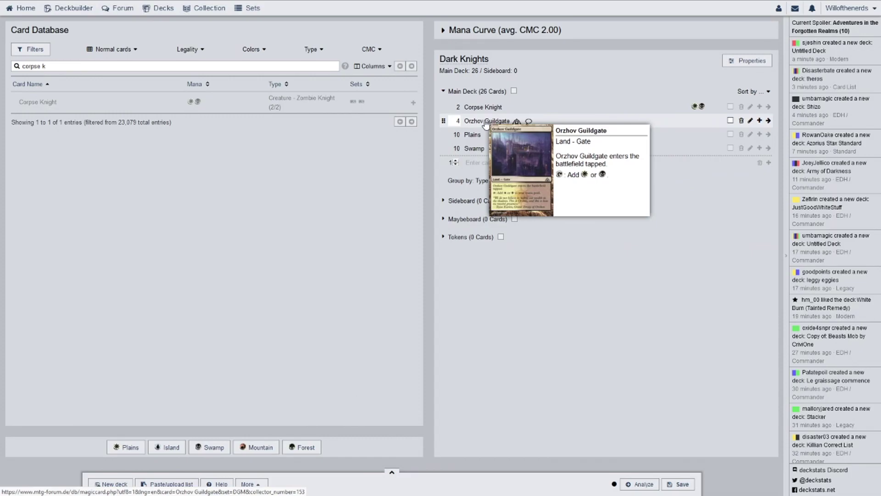
Step: Set the Corpse Knight printing to Core Set 2020 #206 (U), view its card details and close them
{"action": "left_click", "coordinate": [509, 109]}
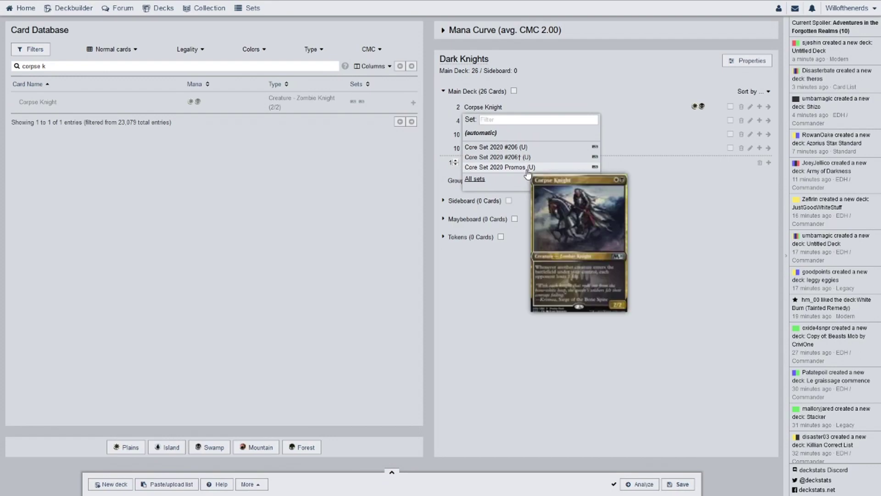
{"action": "left_click", "coordinate": [523, 147]}
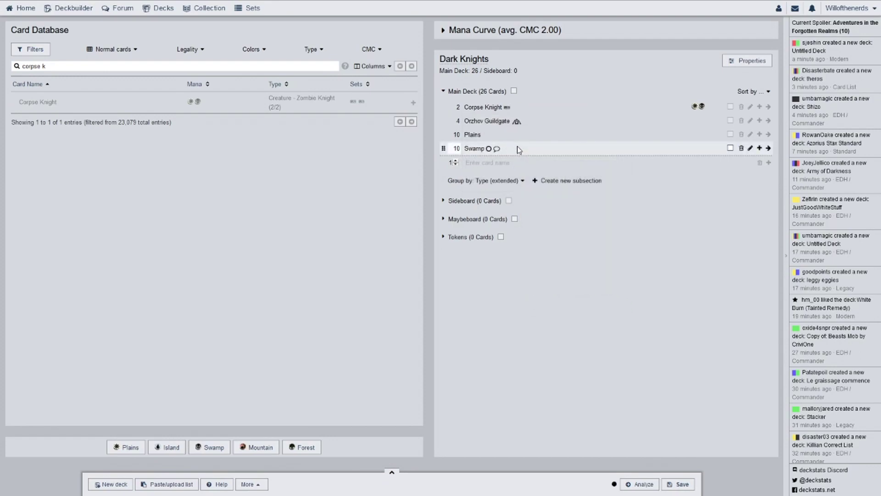
{"action": "left_click", "coordinate": [489, 108]}
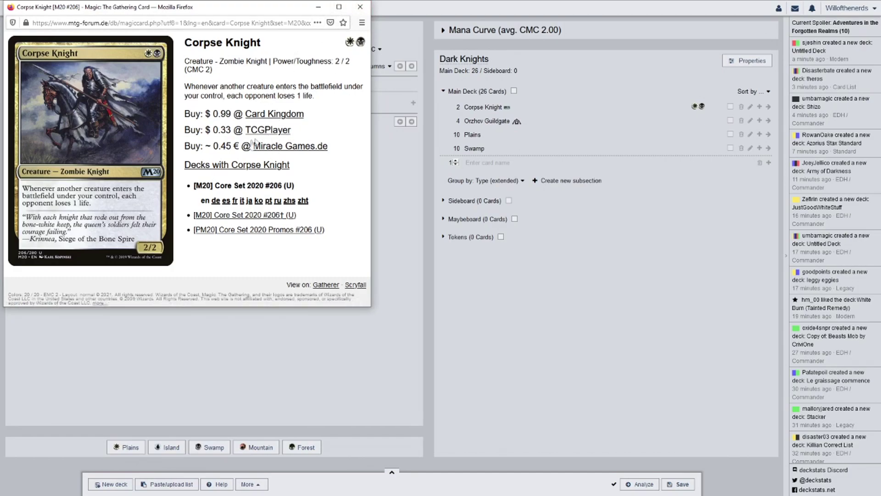
{"action": "left_click", "coordinate": [361, 6]}
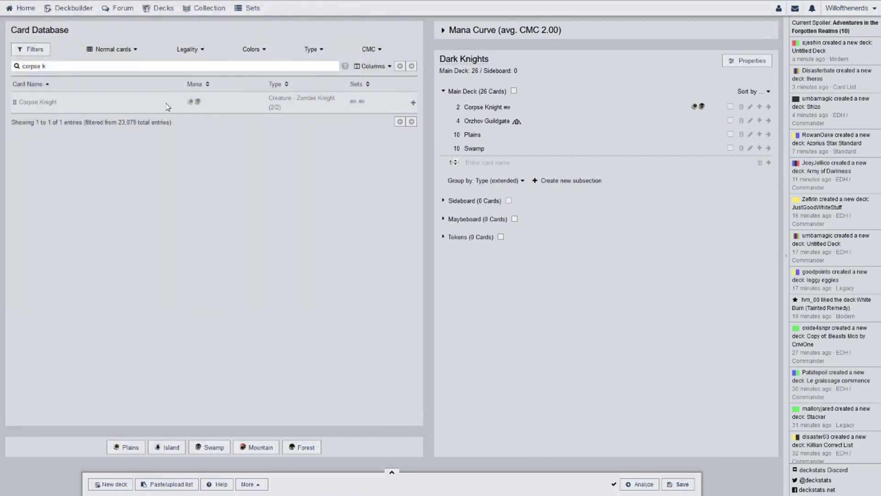
Step: Search the card database for "forever yo" and add two copies of Forever Young to the main deck
{"action": "triple_click", "coordinate": [86, 69]}
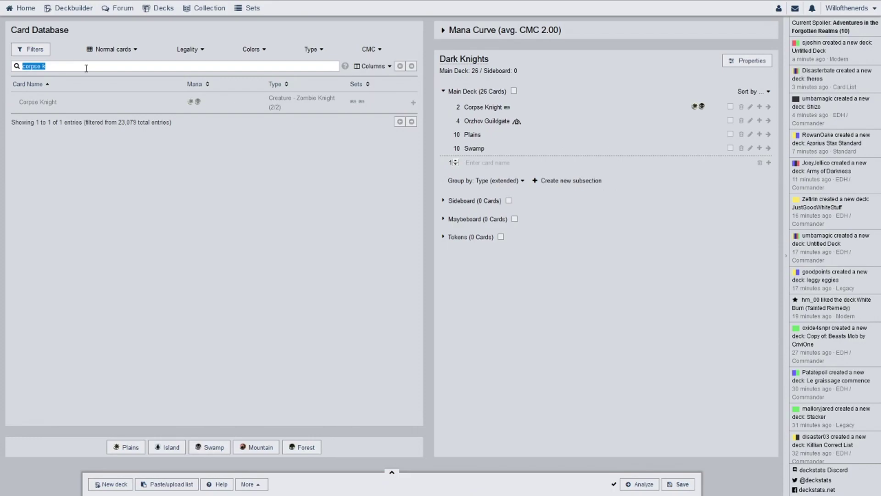
{"action": "type", "text": "forever yo"}
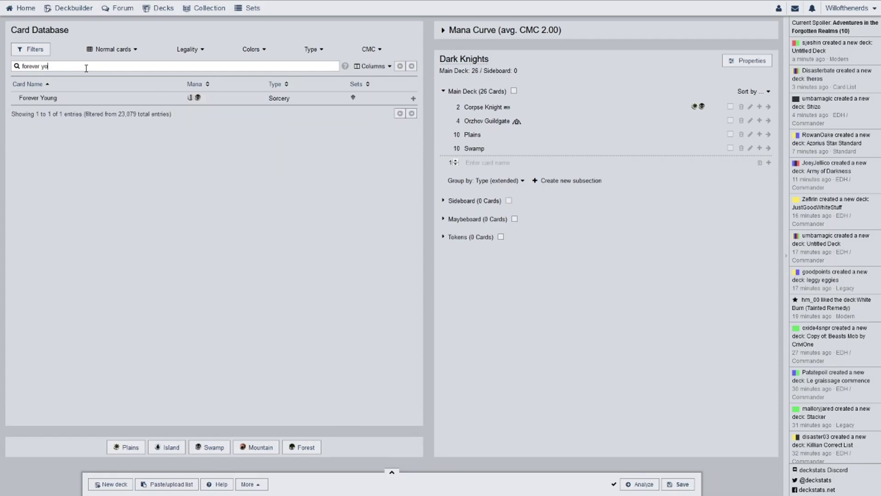
{"action": "left_click_drag", "start_coordinate": [82, 96], "coordinate": [491, 123]}
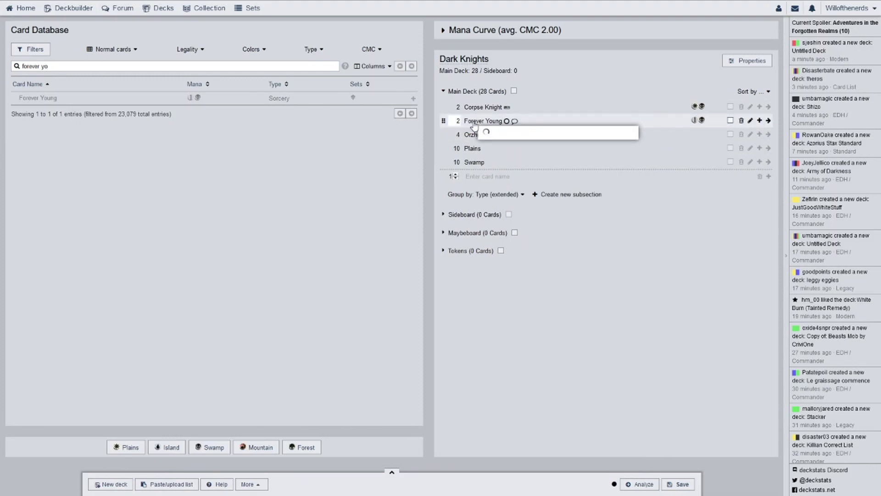
Step: Set the Forever Young printing to Throne of Eldraine, view its card details and close them
{"action": "left_click", "coordinate": [507, 120]}
{"action": "left_click", "coordinate": [511, 161]}
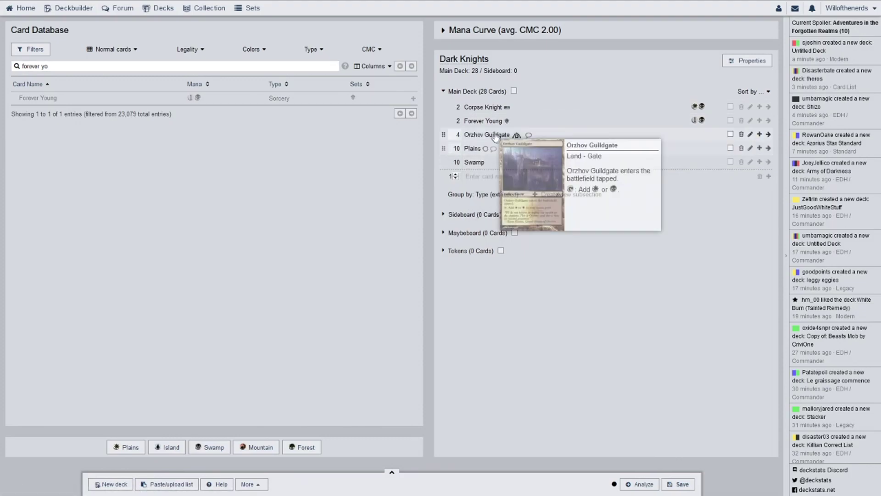
{"action": "left_click", "coordinate": [485, 122]}
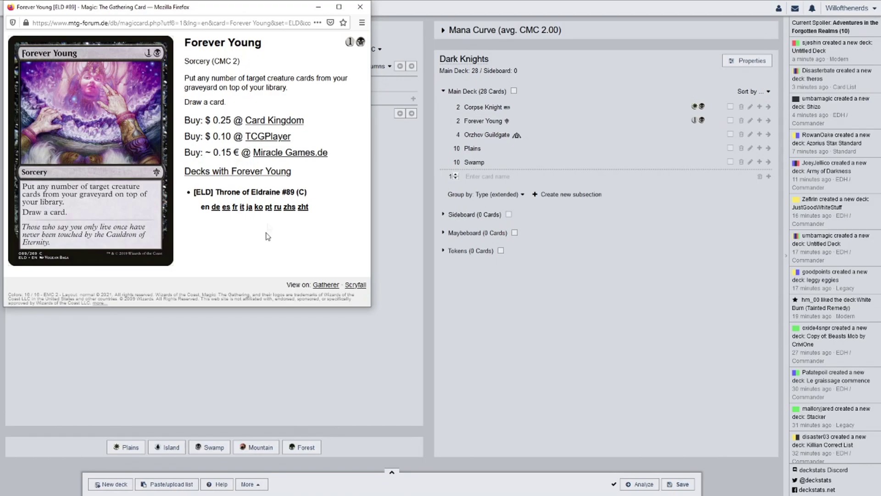
{"action": "left_click", "coordinate": [367, 11]}
Step: Search the card database for "worthy kni" and add two copies of Worthy Knight to the main deck
{"action": "left_click", "coordinate": [65, 66]}
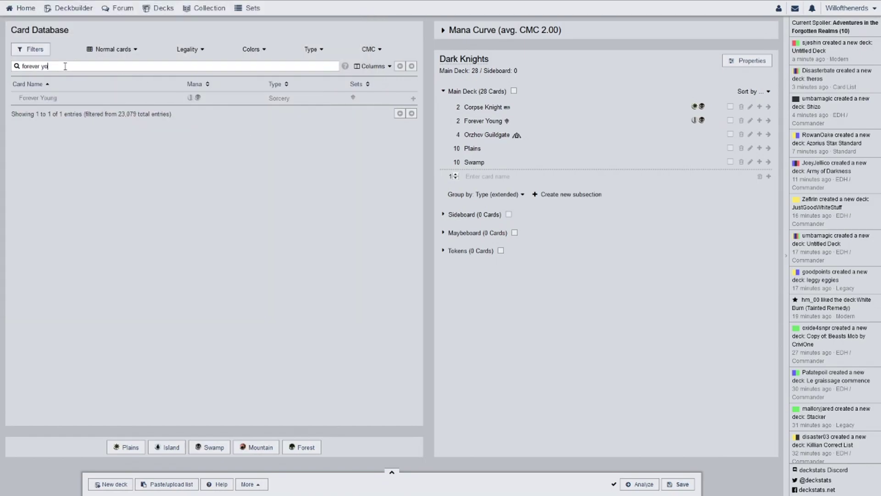
{"action": "triple_click", "coordinate": [65, 67]}
{"action": "type", "text": "worthy"}
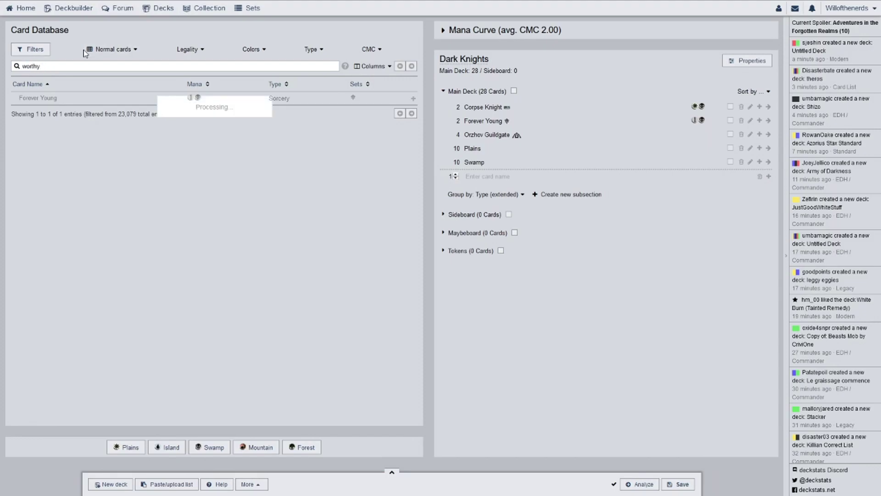
{"action": "type", "text": " kni"}
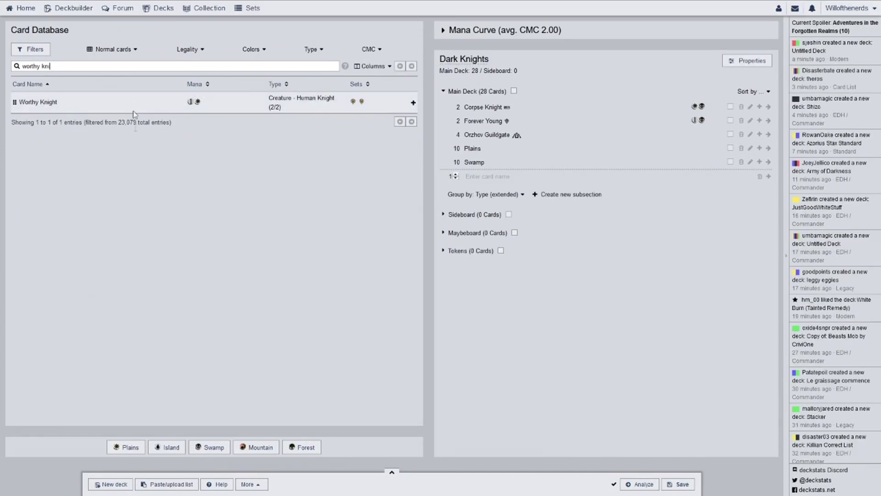
{"action": "left_click_drag", "start_coordinate": [229, 112], "coordinate": [551, 138]}
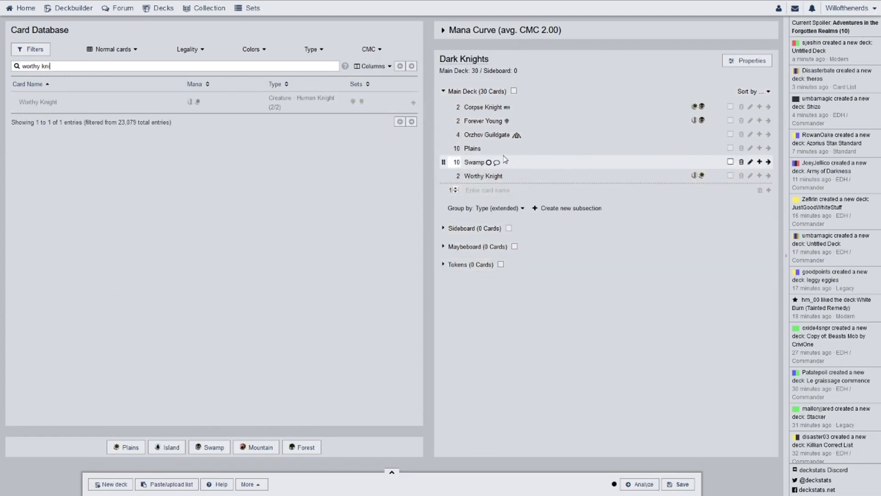
Step: Set the Worthy Knight printing to Throne of Eldraine #36 (R), view its card details and close them
{"action": "mouse_move", "coordinate": [469, 181]}
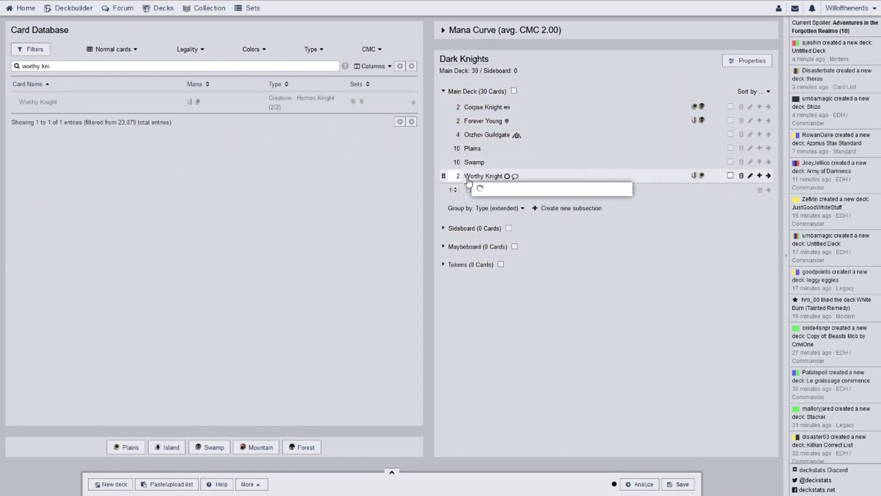
{"action": "left_click", "coordinate": [507, 176]}
{"action": "mouse_move", "coordinate": [513, 220]}
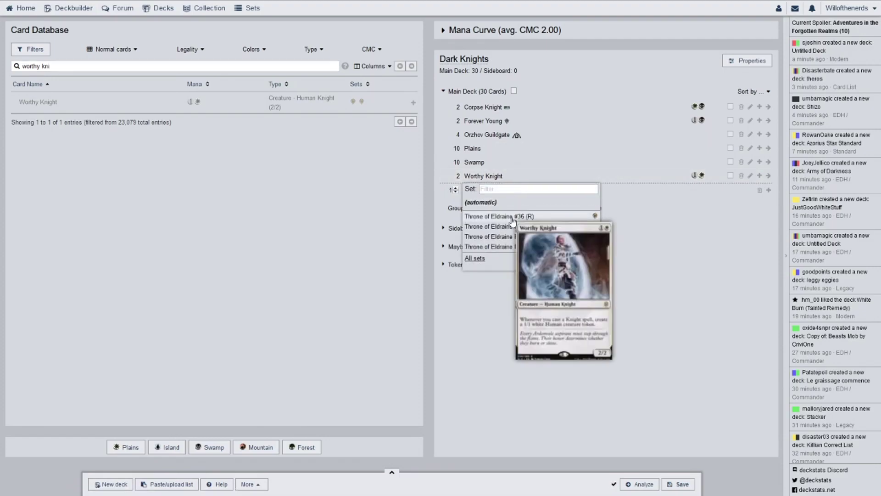
{"action": "left_click", "coordinate": [512, 217]}
{"action": "left_click", "coordinate": [478, 179]}
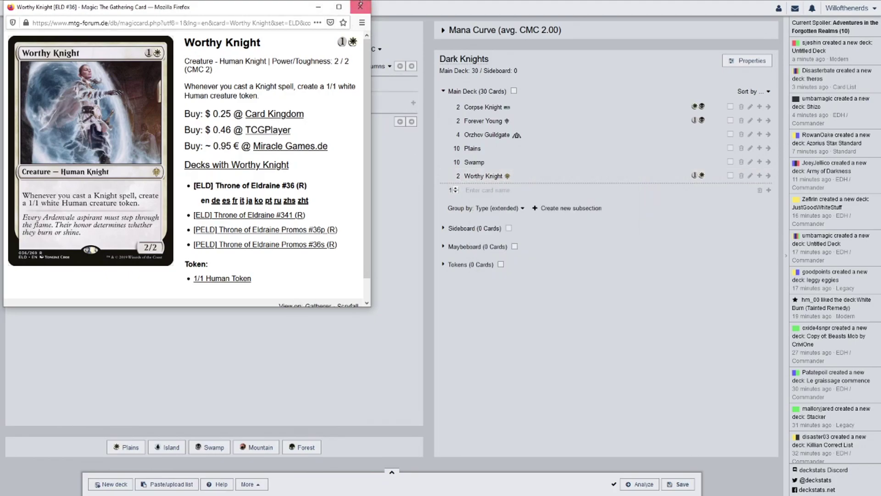
{"action": "left_click", "coordinate": [361, 7]}
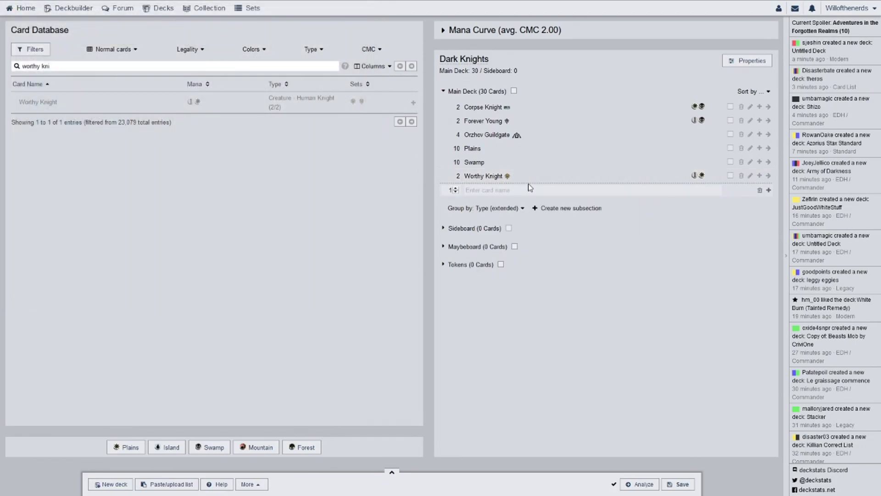
{"action": "mouse_move", "coordinate": [486, 179]}
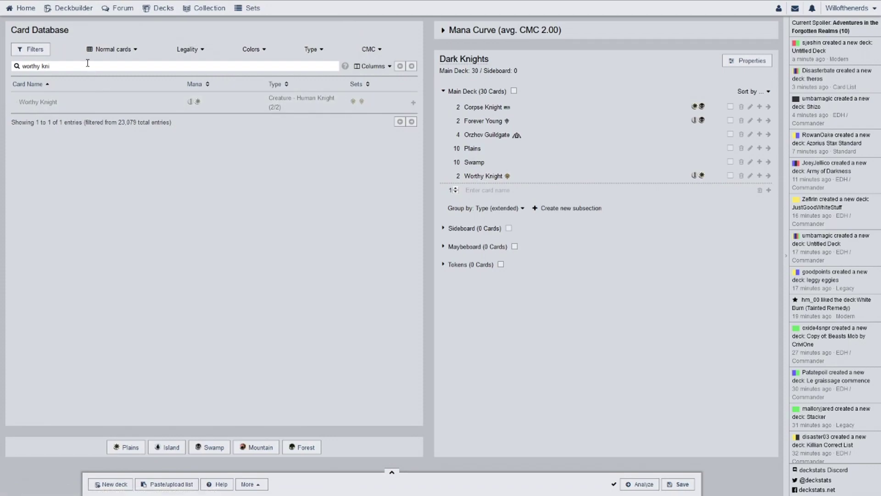
Step: Search the card database for "blackl" and add two copies of Blacklance Paragon to the main deck
{"action": "double_click", "coordinate": [88, 63]}
{"action": "triple_click", "coordinate": [87, 63]}
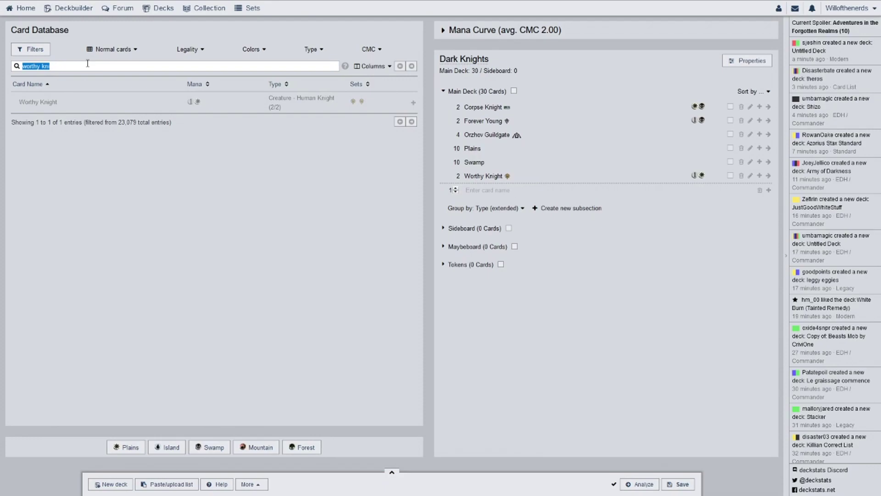
{"action": "type", "text": "t"}
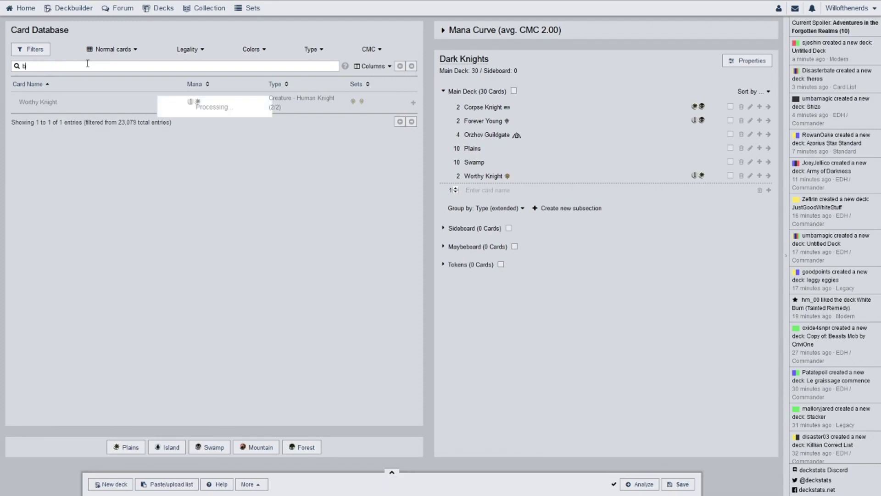
{"action": "type", "text": "lackl"}
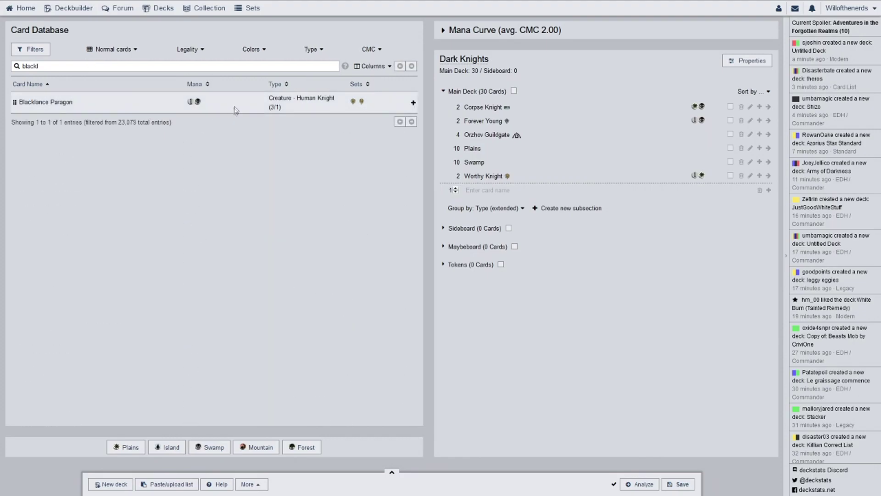
{"action": "left_click_drag", "start_coordinate": [200, 101], "coordinate": [539, 140]}
{"action": "left_click_drag", "start_coordinate": [202, 105], "coordinate": [523, 148]}
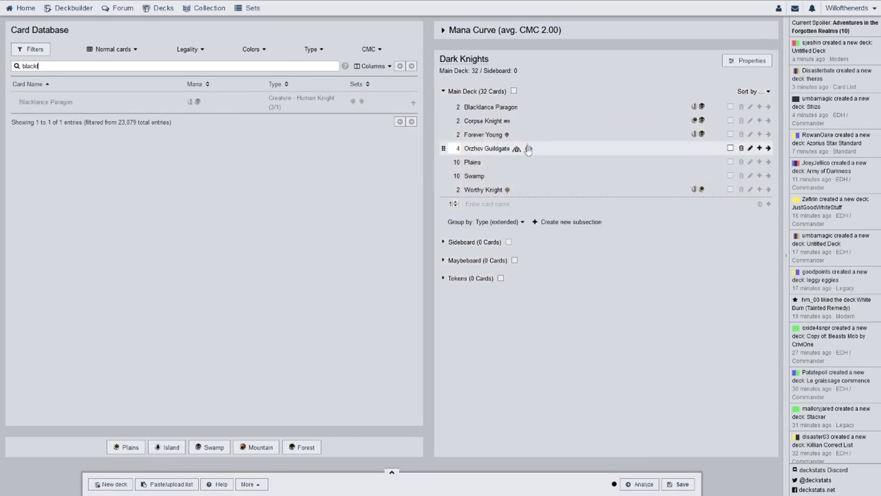
Step: Set the Blacklance Paragon printing to Throne of Eldraine #79 (R), view its card details and close them
{"action": "left_click", "coordinate": [522, 109]}
{"action": "left_click", "coordinate": [482, 146]}
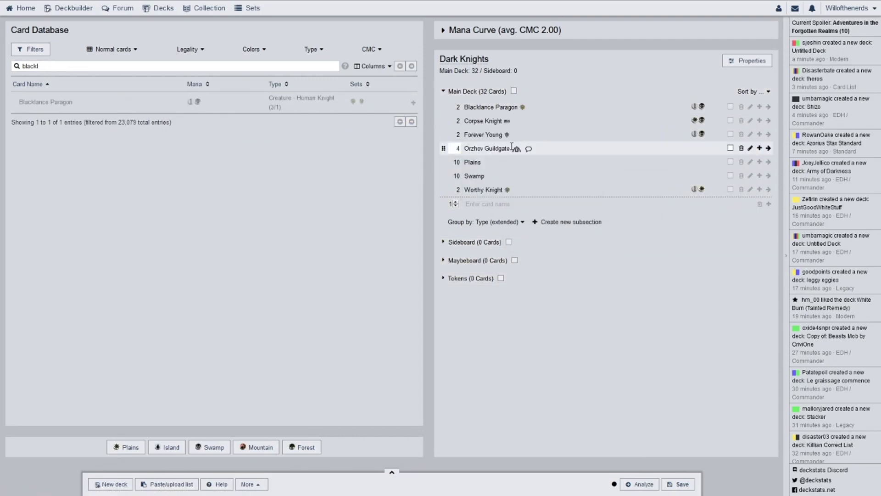
{"action": "left_click", "coordinate": [499, 109]}
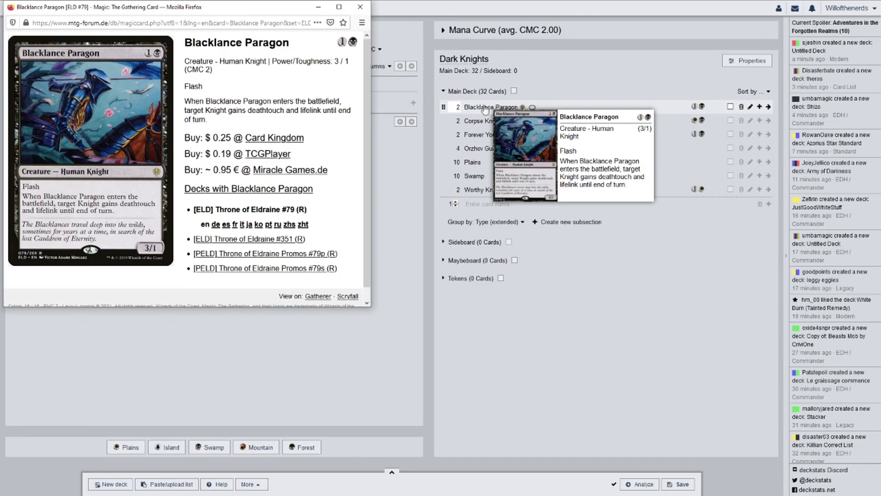
{"action": "left_click", "coordinate": [361, 7]}
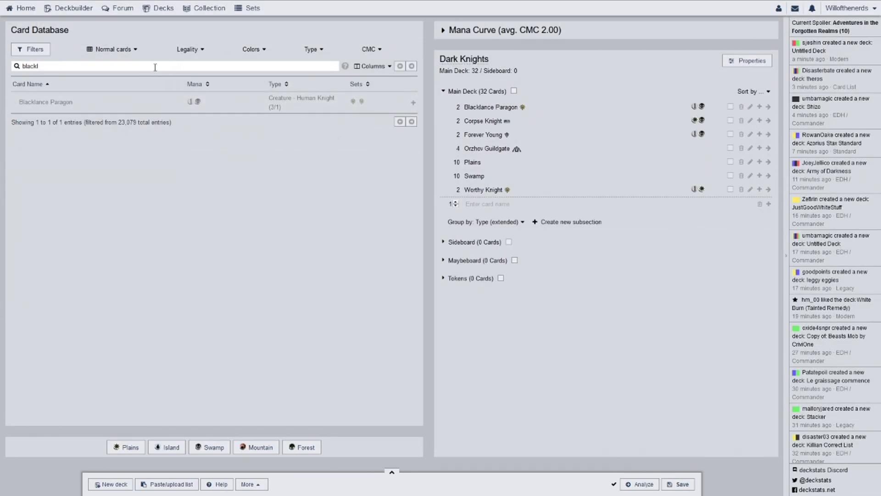
Step: Search the card database for "josu" and add two copies of Josu Vess, Lich Knight to the main deck
{"action": "double_click", "coordinate": [155, 66]}
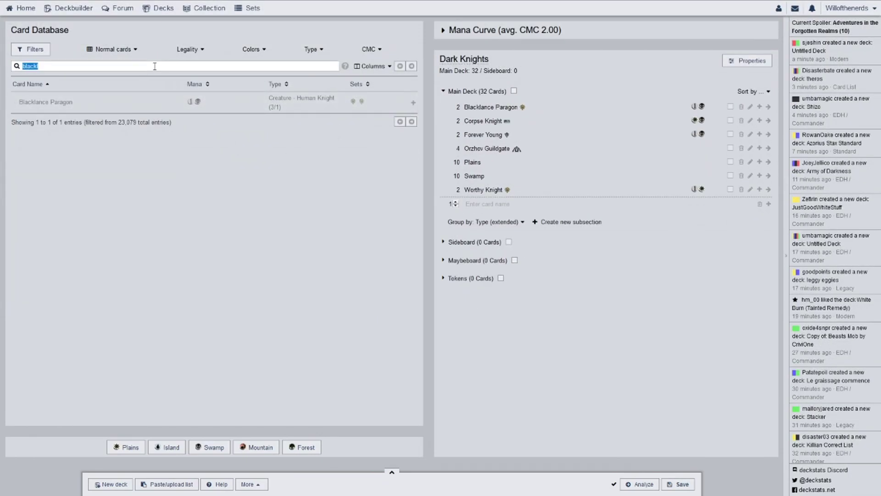
{"action": "type", "text": "jo"}
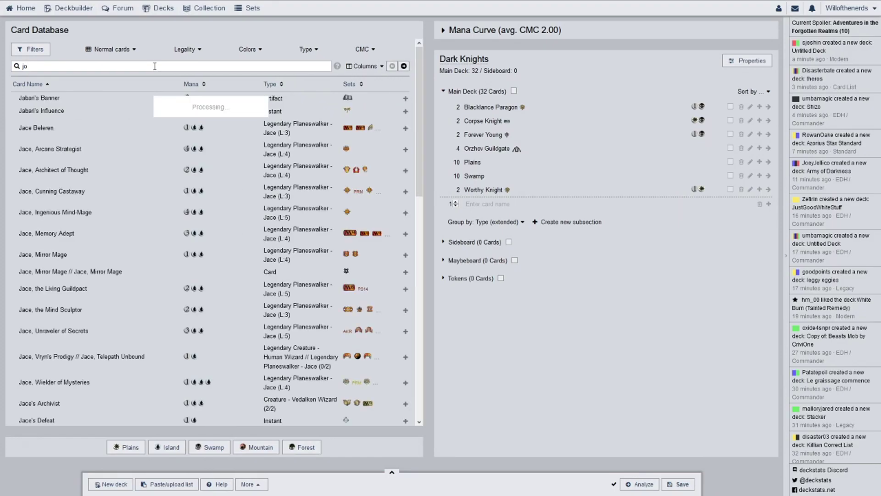
{"action": "type", "text": "su"}
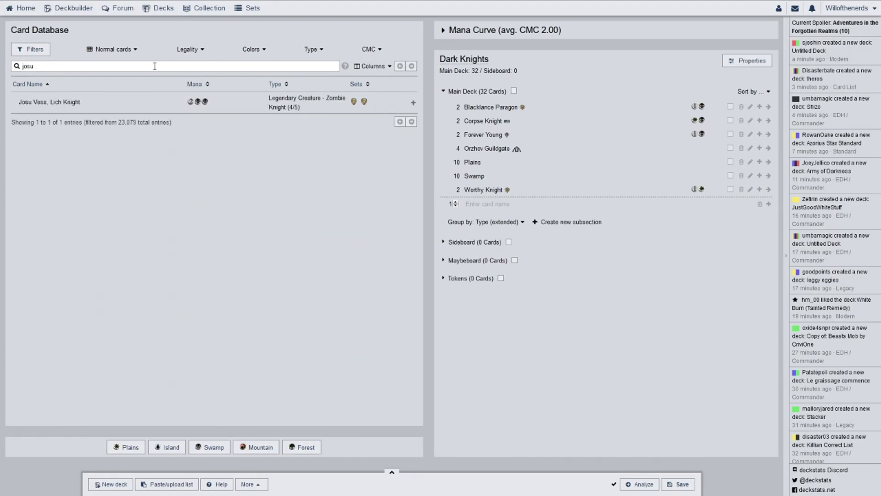
{"action": "left_click_drag", "start_coordinate": [105, 106], "coordinate": [551, 147]}
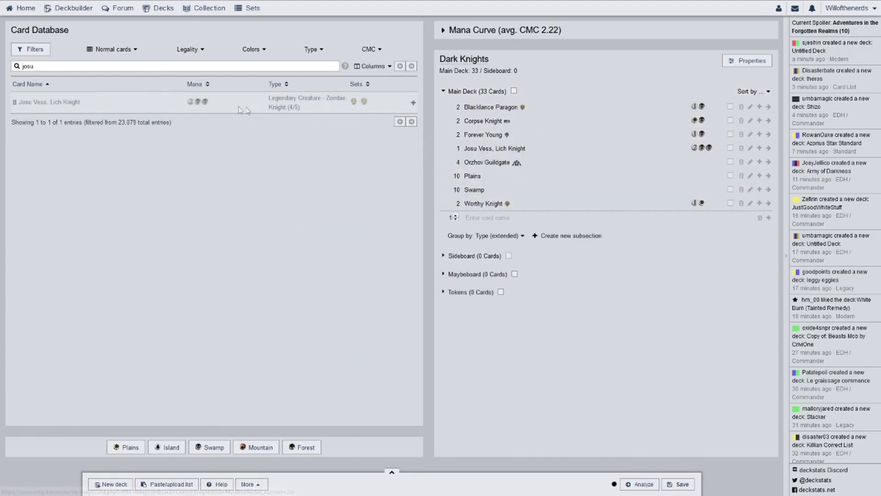
{"action": "left_click_drag", "start_coordinate": [238, 110], "coordinate": [586, 151]}
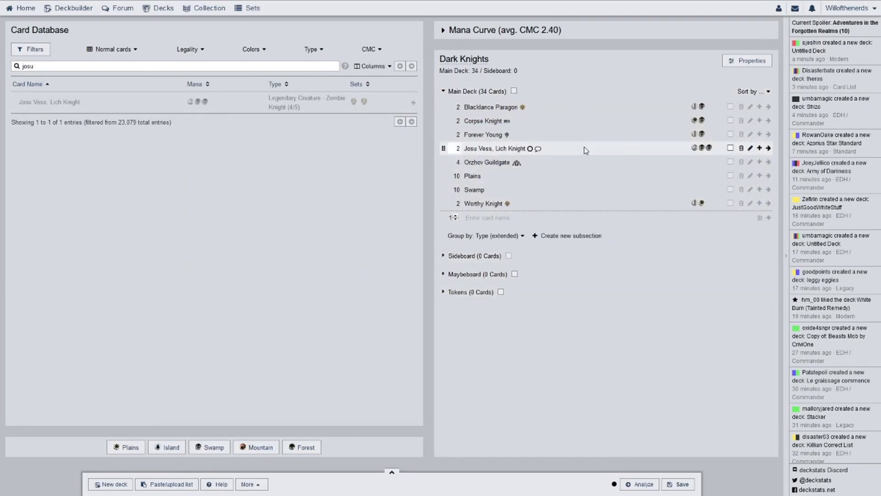
Step: Set the Josu Vess, Lich Knight printing to Dominaria #95 (R), view its card details and close them
{"action": "left_click", "coordinate": [531, 148]}
{"action": "left_click", "coordinate": [506, 192]}
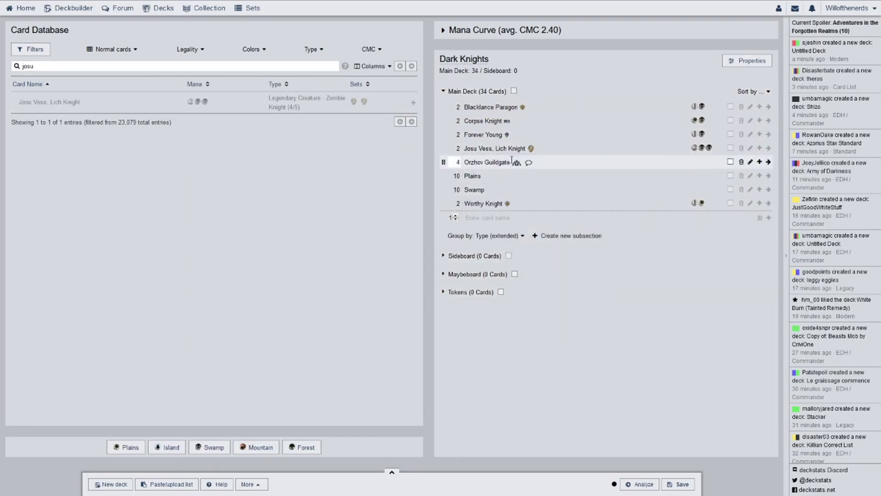
{"action": "left_click", "coordinate": [514, 150]}
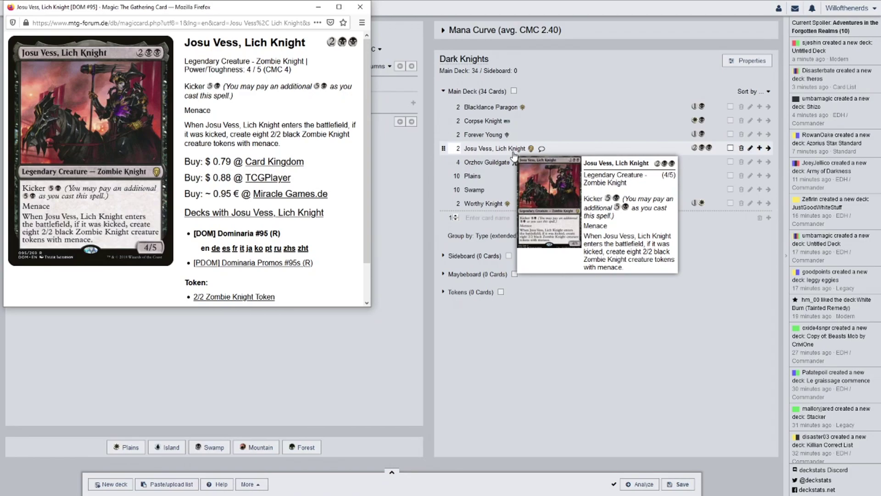
{"action": "left_click", "coordinate": [360, 7]}
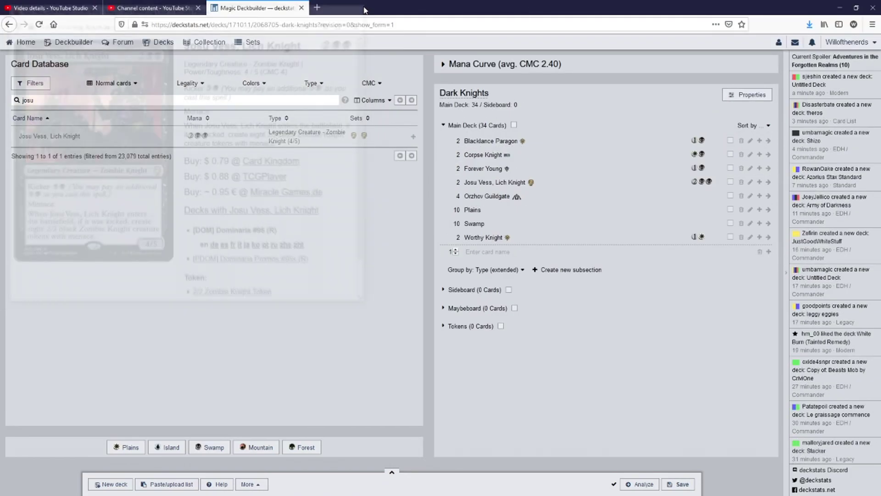
Step: Search the card database for "oathsw" and add two copies of Oathsworn Knight to the main deck
{"action": "triple_click", "coordinate": [190, 64]}
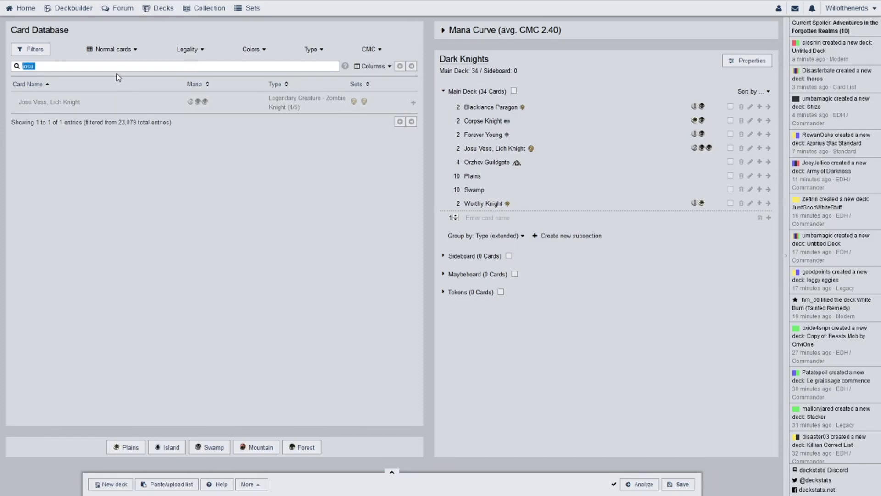
{"action": "type", "text": "oaq"}
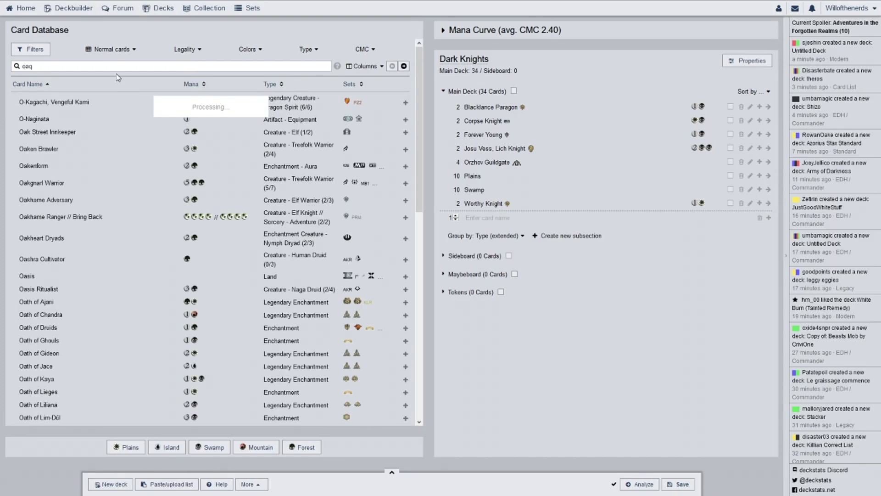
{"action": "key", "text": "BackSpace"}
{"action": "type", "text": "ths"}
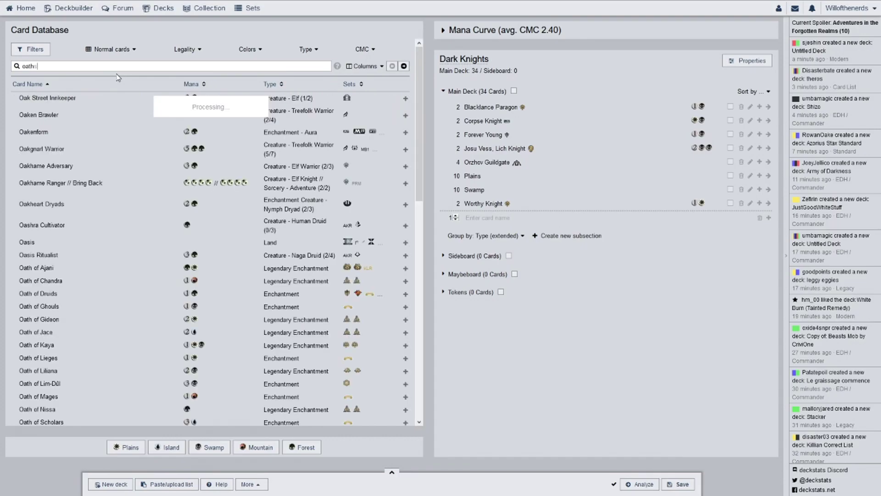
{"action": "type", "text": "w"}
{"action": "left_click_drag", "start_coordinate": [193, 115], "coordinate": [514, 160]}
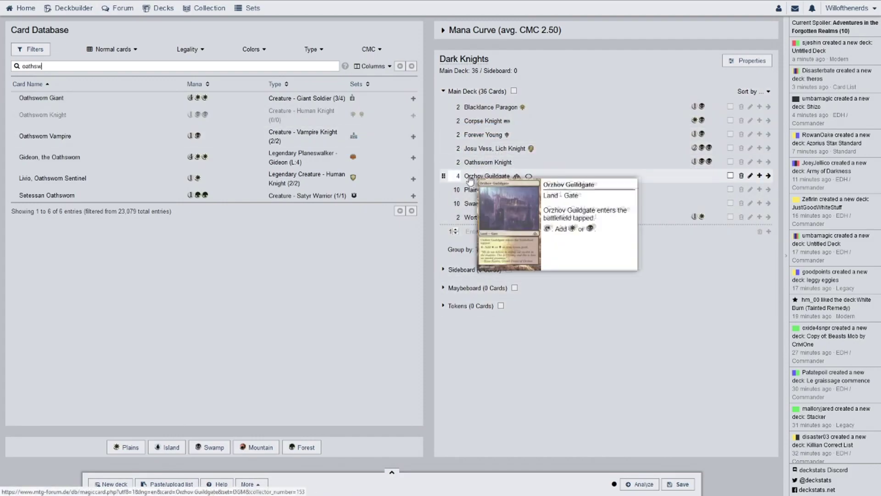
Step: Set the Oathsworn Knight printing to Throne of Eldraine #98 (R), view its card details and close them
{"action": "left_click", "coordinate": [518, 162]}
{"action": "left_click", "coordinate": [528, 199]}
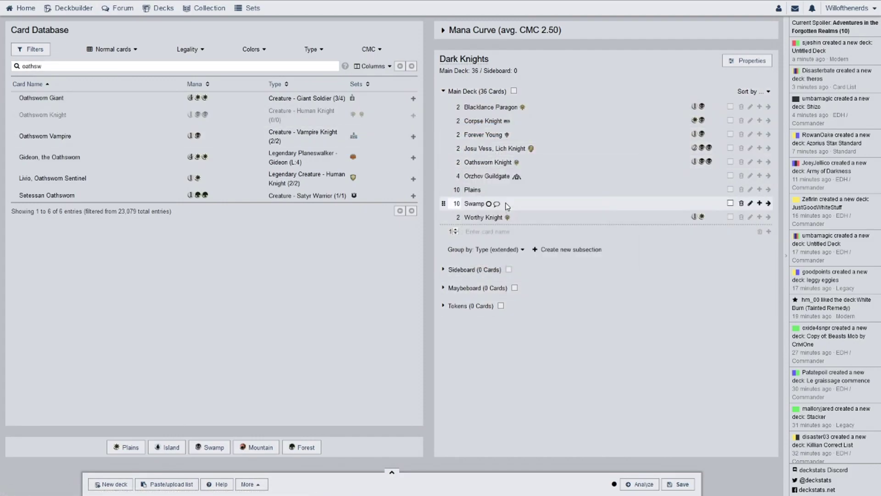
{"action": "left_click", "coordinate": [501, 163]}
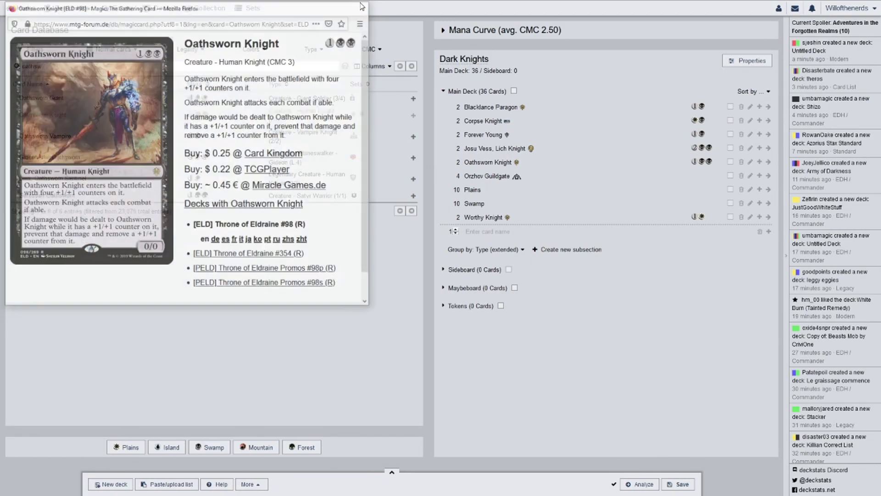
{"action": "left_click", "coordinate": [361, 7]}
Step: Search the card database for "knight of th" and add two copies of Knight of the White Orchid to the main deck
{"action": "double_click", "coordinate": [208, 65]}
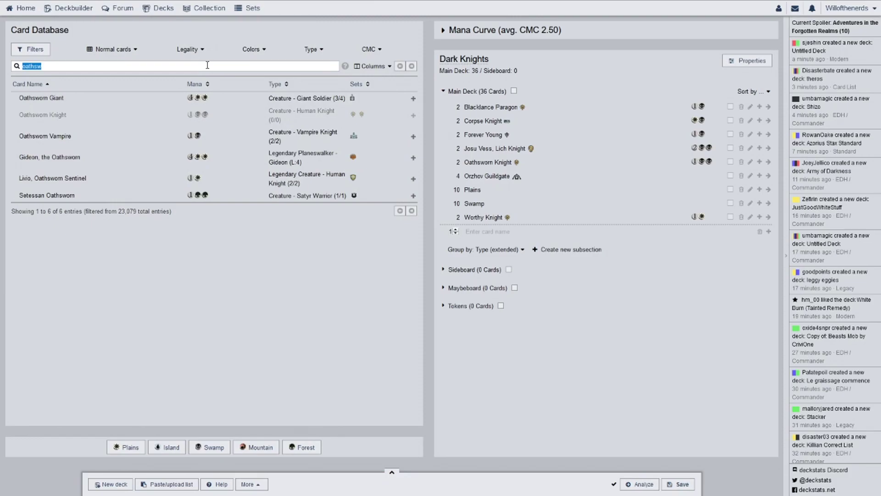
{"action": "type", "text": "k"}
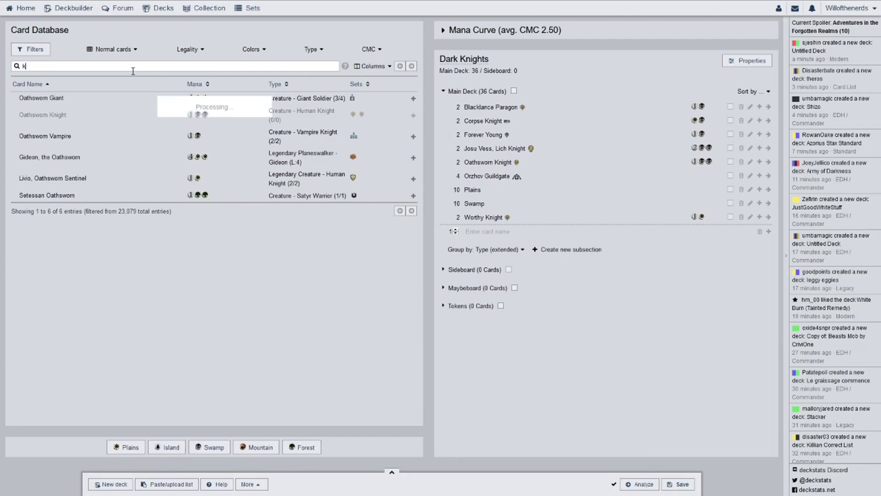
{"action": "type", "text": "night of th"}
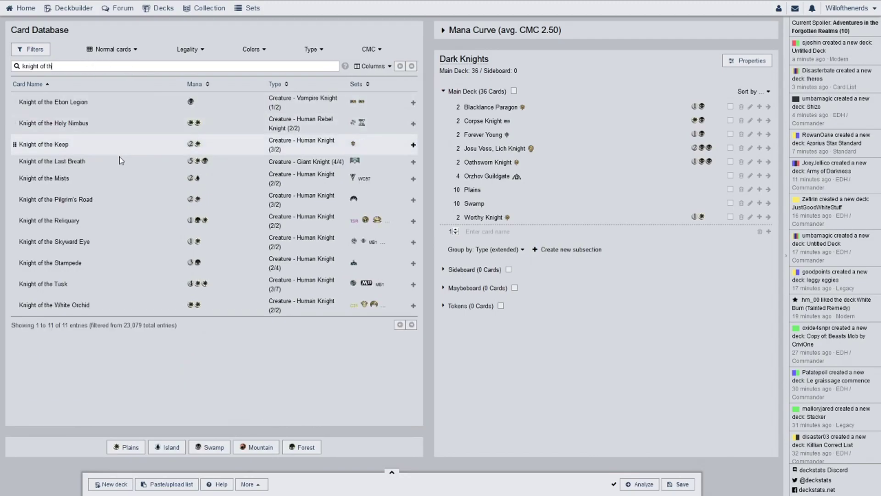
{"action": "left_click_drag", "start_coordinate": [83, 305], "coordinate": [506, 168]}
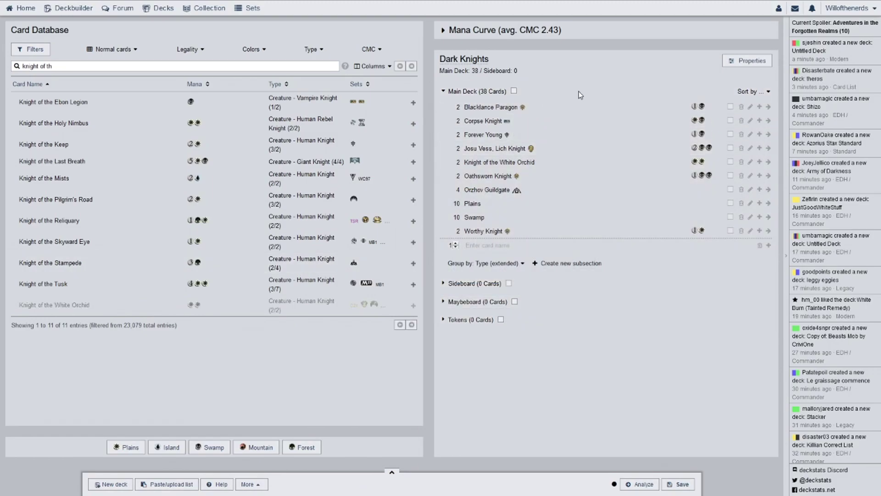
Step: Set the Knight of the White Orchid printing to Commander 2020 #93 (R), view its card details and close them
{"action": "left_click", "coordinate": [540, 162]}
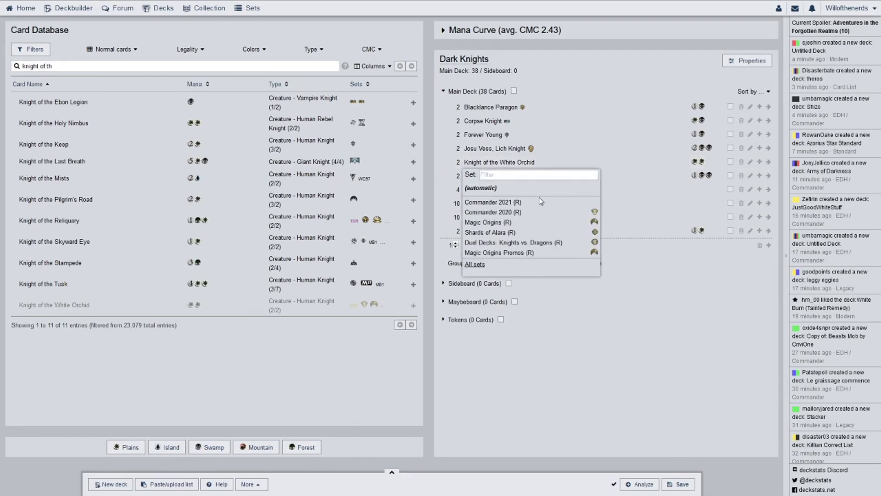
{"action": "left_click", "coordinate": [553, 212]}
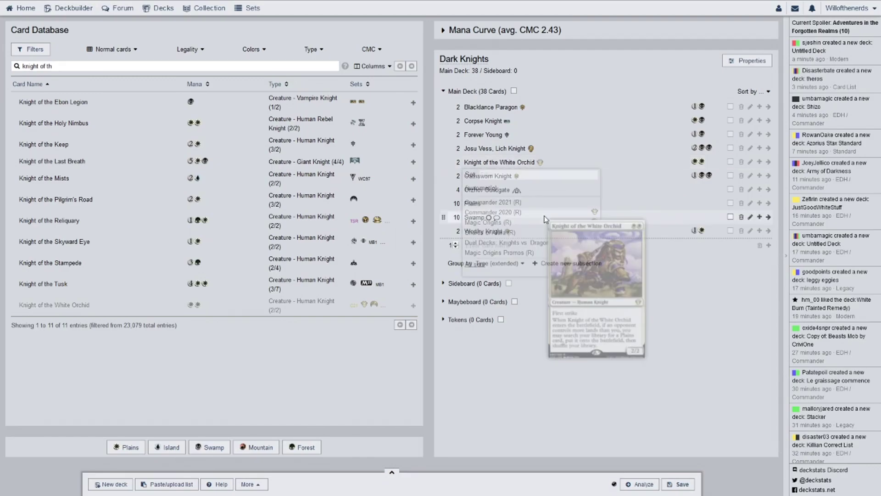
{"action": "left_click", "coordinate": [540, 164]}
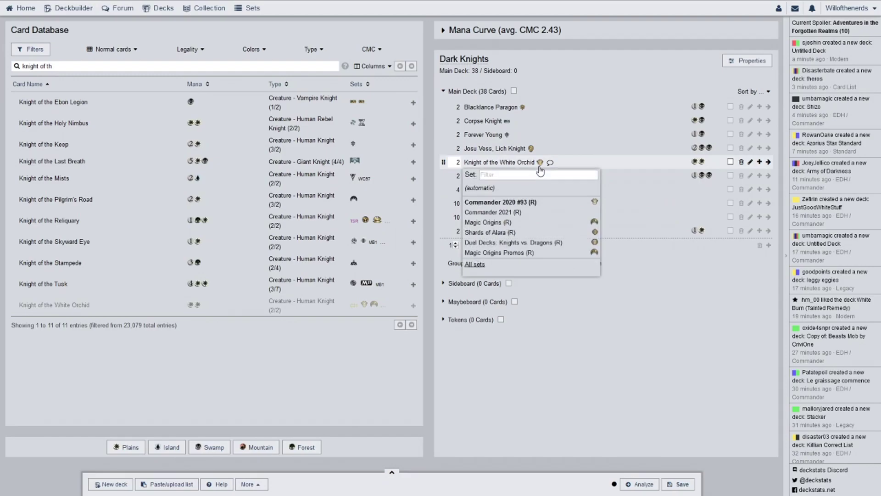
{"action": "mouse_move", "coordinate": [519, 254]}
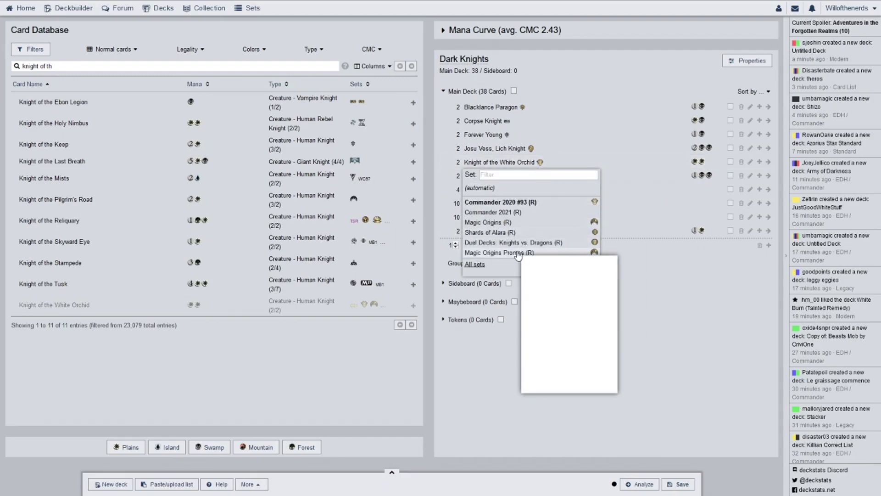
{"action": "mouse_move", "coordinate": [519, 235]}
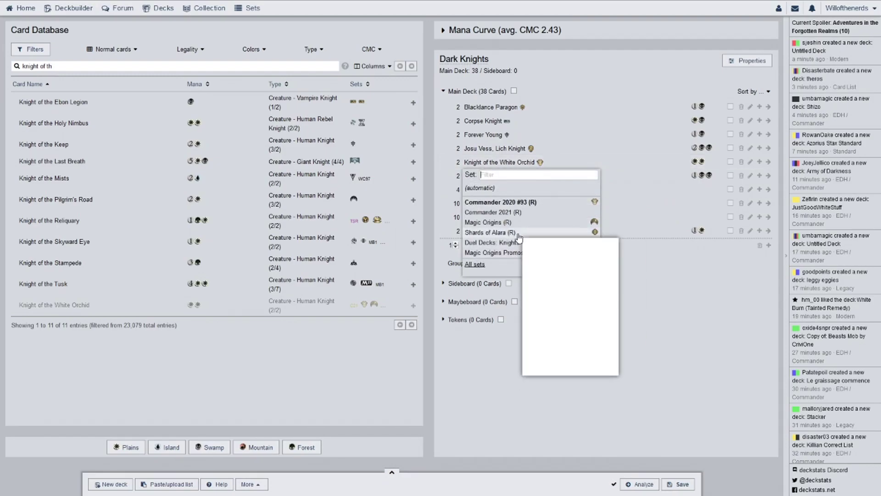
{"action": "mouse_move", "coordinate": [506, 168]}
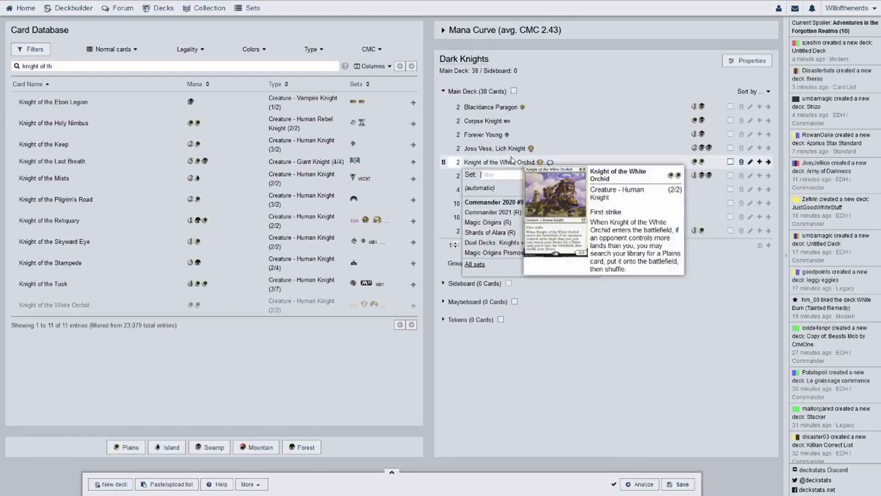
{"action": "left_click", "coordinate": [507, 164]}
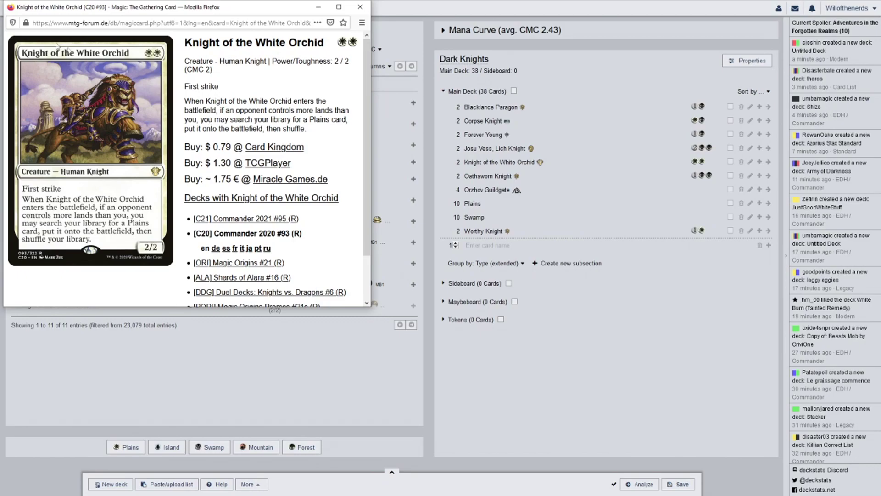
{"action": "left_click", "coordinate": [357, 7]}
Step: Search the card database for "diamond k" and add two copies of Diamond Knight to the main deck
{"action": "left_click", "coordinate": [176, 67]}
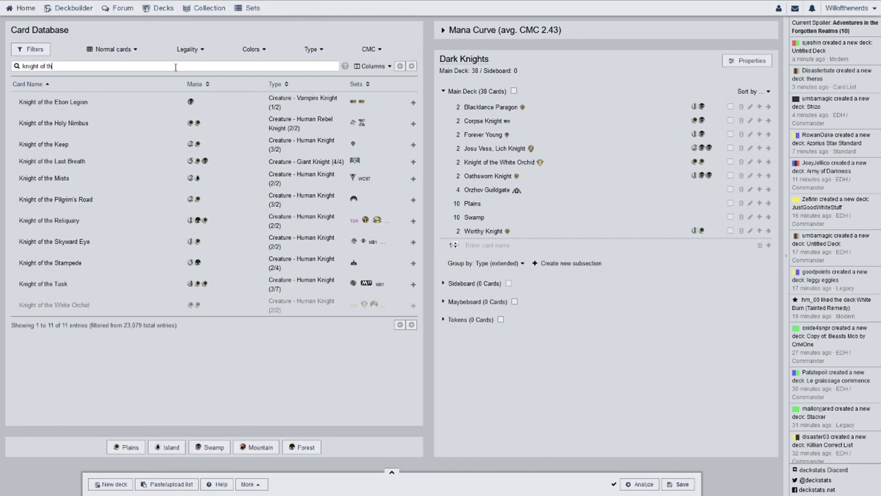
{"action": "key", "text": "ctrl+a"}
{"action": "type", "text": "dia"}
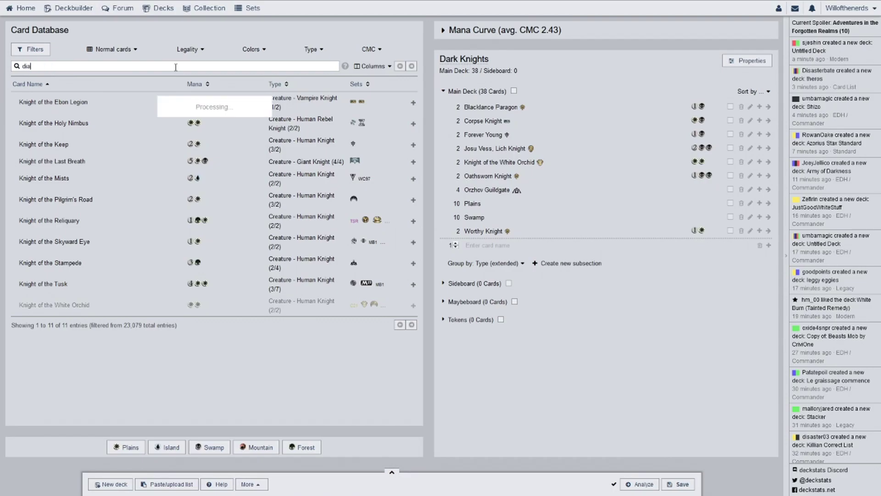
{"action": "type", "text": "mond"}
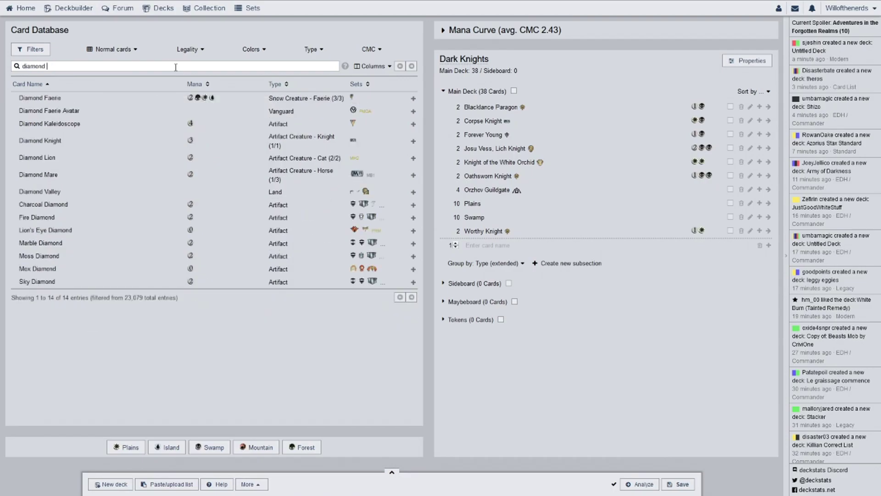
{"action": "type", "text": " k"}
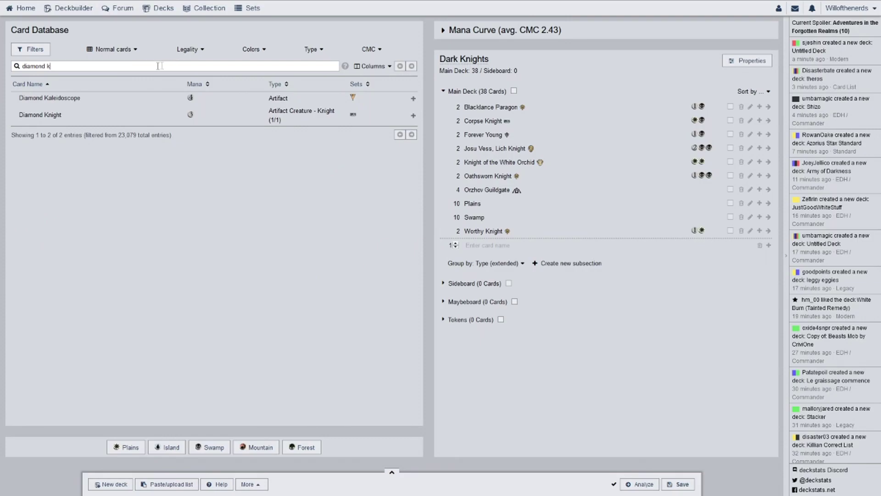
{"action": "left_click_drag", "start_coordinate": [49, 114], "coordinate": [569, 126]}
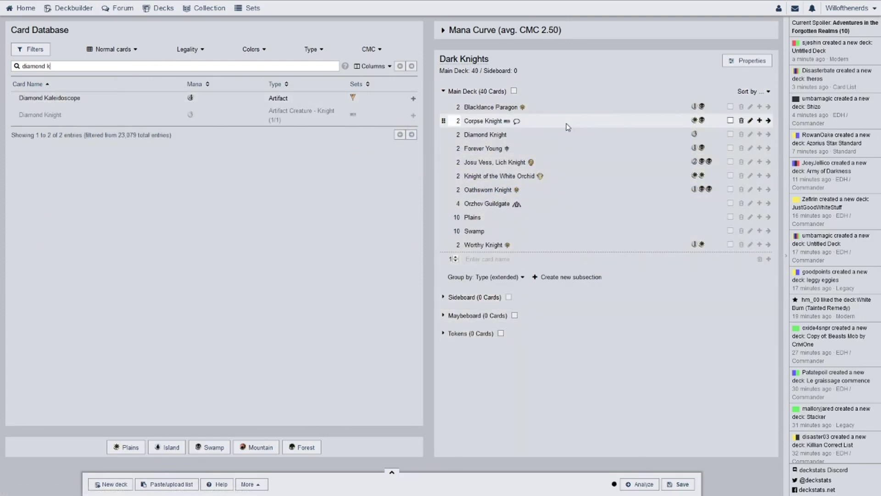
Step: Set the Diamond Knight printing to Core Set 2020 #224 (U), view its card details and close them
{"action": "left_click", "coordinate": [512, 137]}
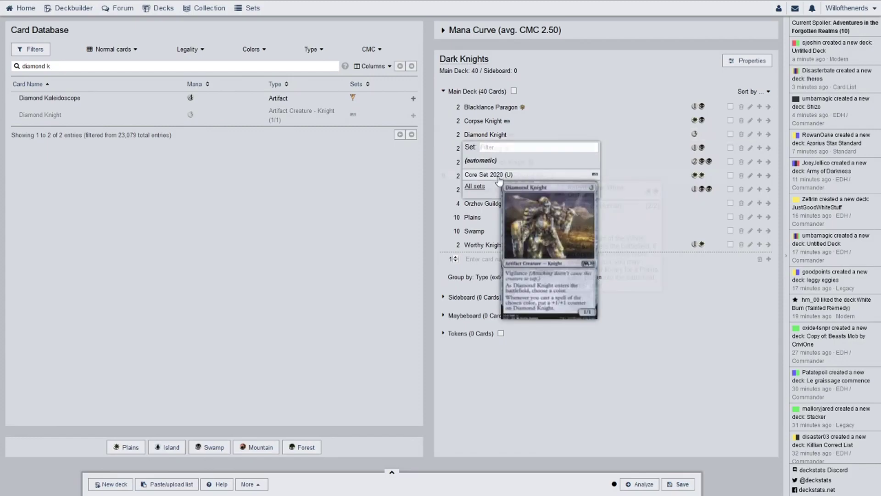
{"action": "left_click", "coordinate": [505, 174]}
{"action": "left_click", "coordinate": [493, 137]}
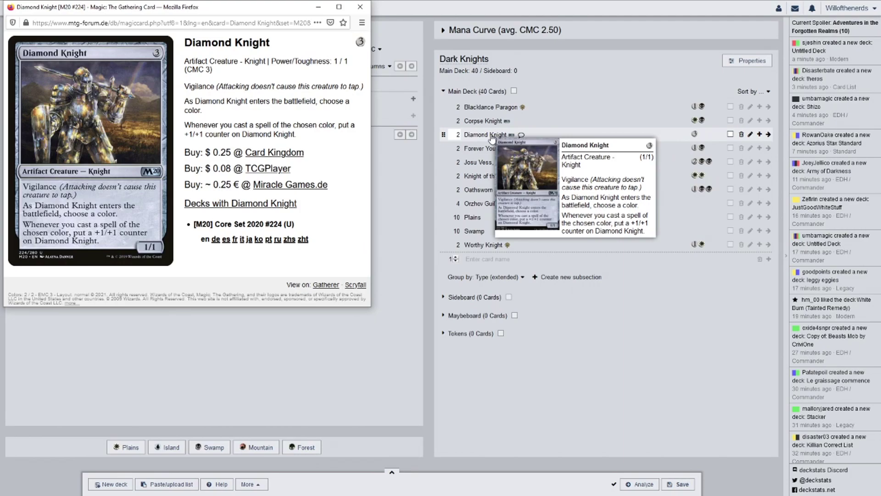
{"action": "left_click", "coordinate": [361, 7]}
Step: Search the card database for "valiant kn" and add two copies of Valiant Knight to the main deck
{"action": "triple_click", "coordinate": [113, 63]}
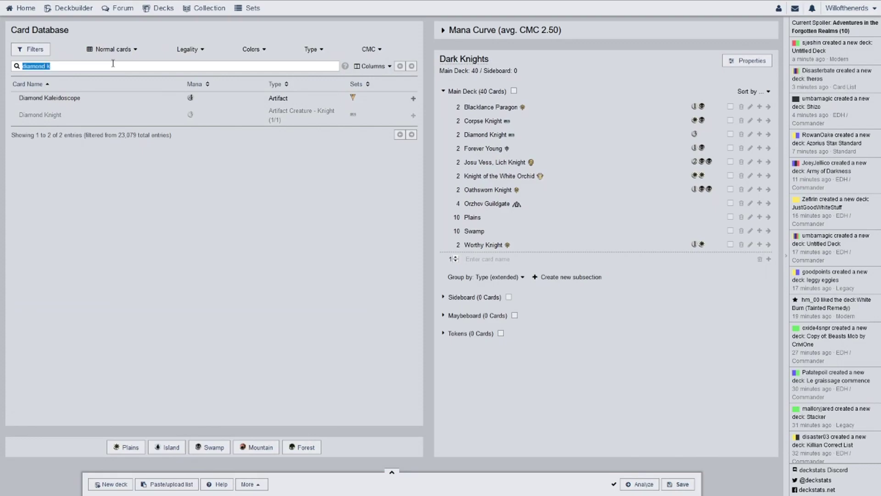
{"action": "type", "text": "v"}
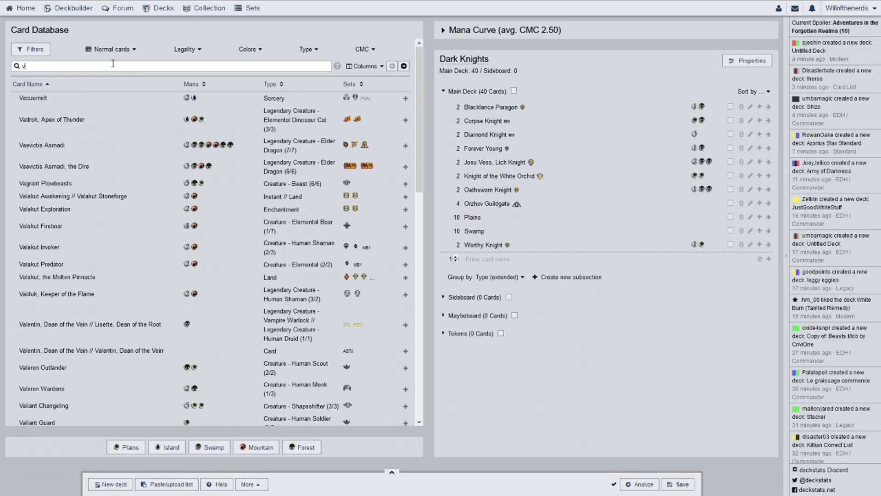
{"action": "type", "text": "alina"}
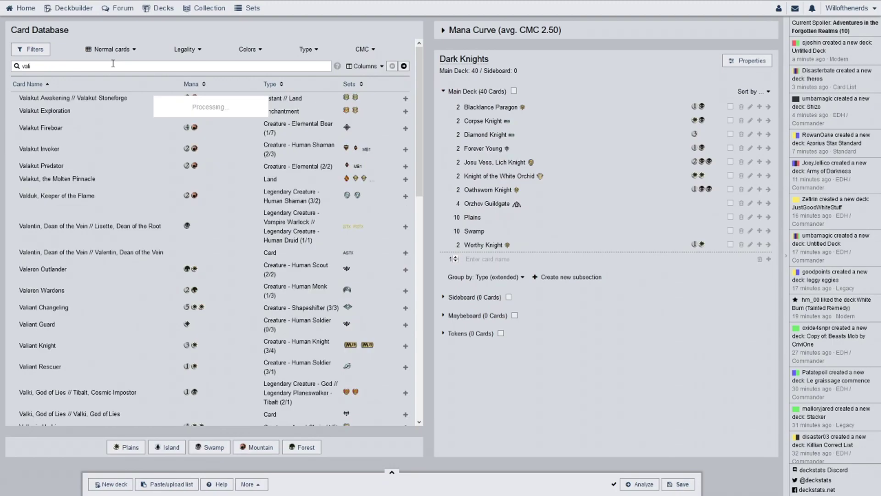
{"action": "key", "text": "BackSpace"}
{"action": "key", "text": "BackSpace"}
{"action": "type", "text": "a"}
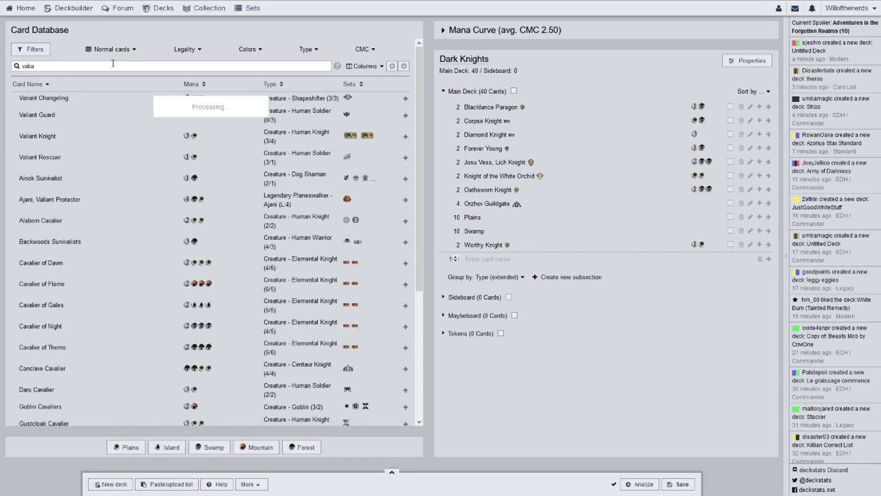
{"action": "type", "text": "nt kn"}
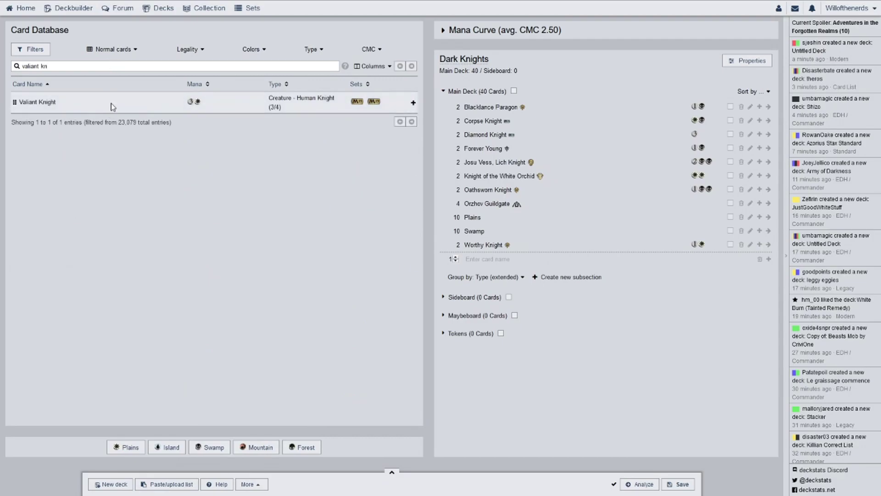
{"action": "left_click_drag", "start_coordinate": [112, 104], "coordinate": [503, 128]}
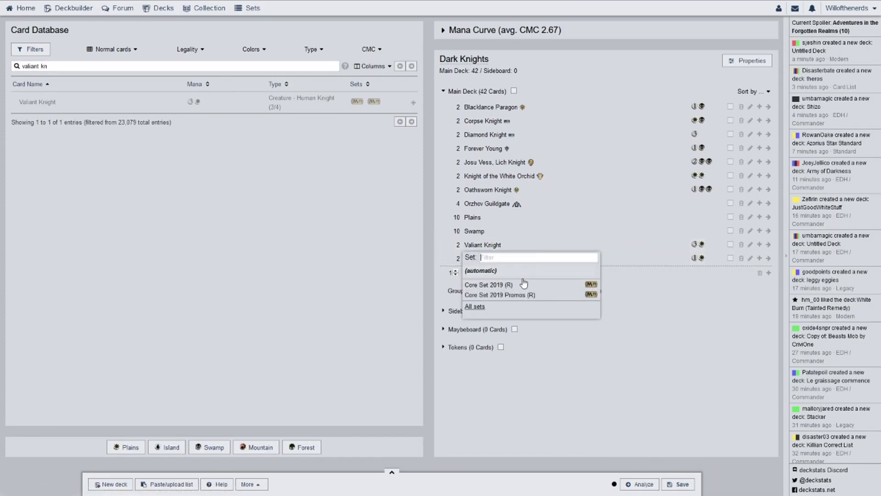
Step: Set the Valiant Knight printing to Core Set 2019 #42 (R), view its card details and close them
{"action": "left_click", "coordinate": [522, 285]}
{"action": "left_click", "coordinate": [496, 247]}
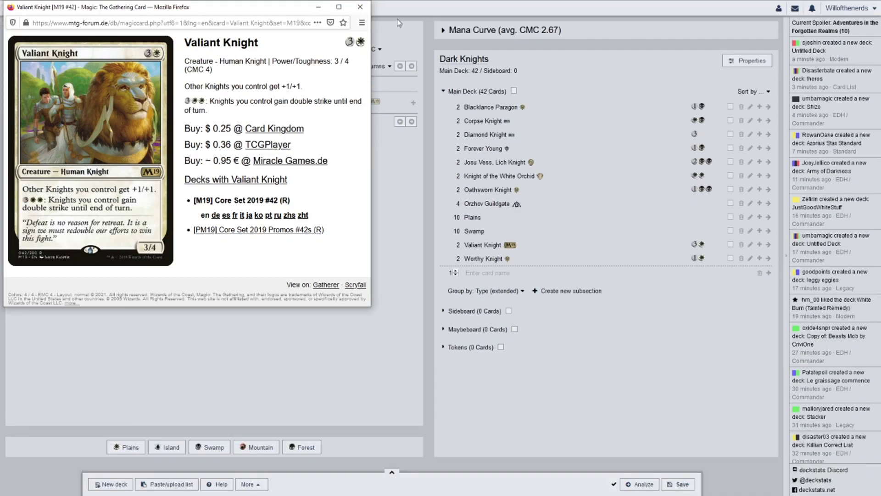
{"action": "left_click", "coordinate": [361, 7]}
Step: Search the card database for "arye" to find Aryel, Knight of Windgrace
{"action": "triple_click", "coordinate": [187, 67]}
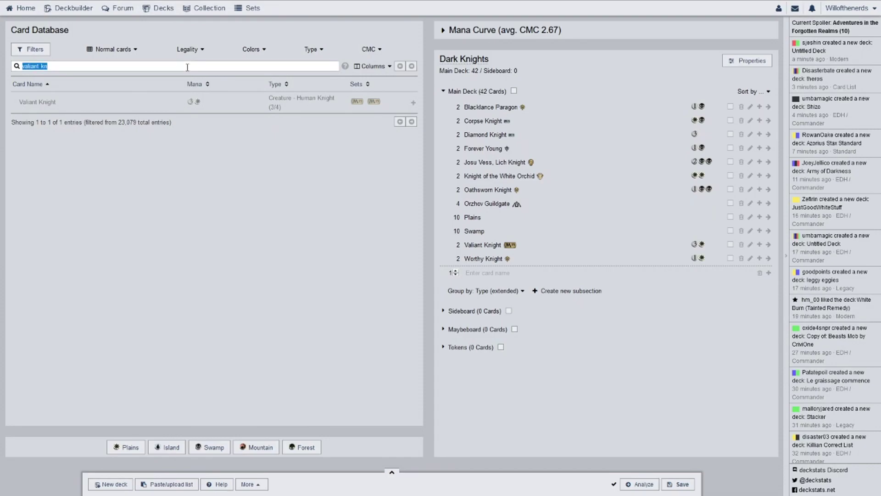
{"action": "type", "text": "a"}
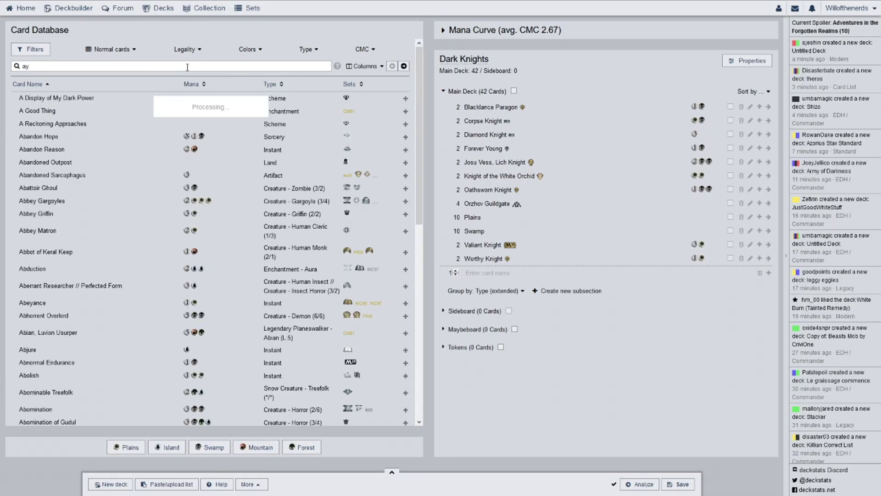
{"action": "type", "text": "y"}
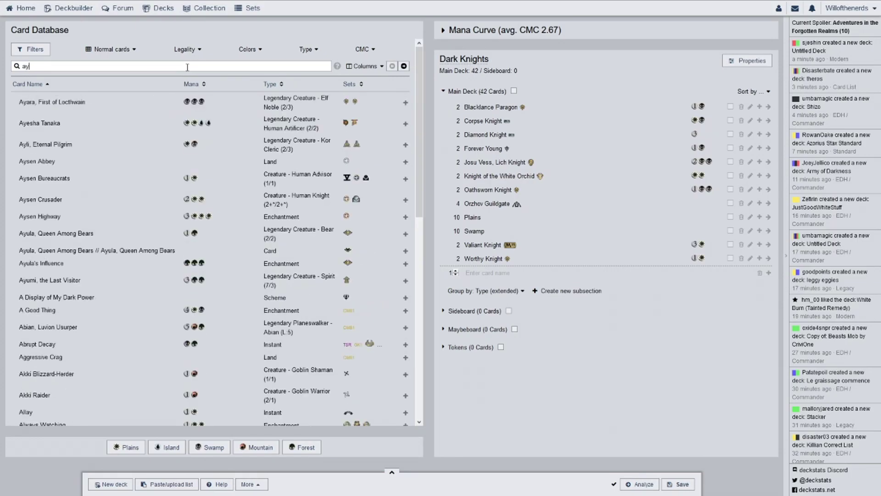
{"action": "type", "text": "rel"}
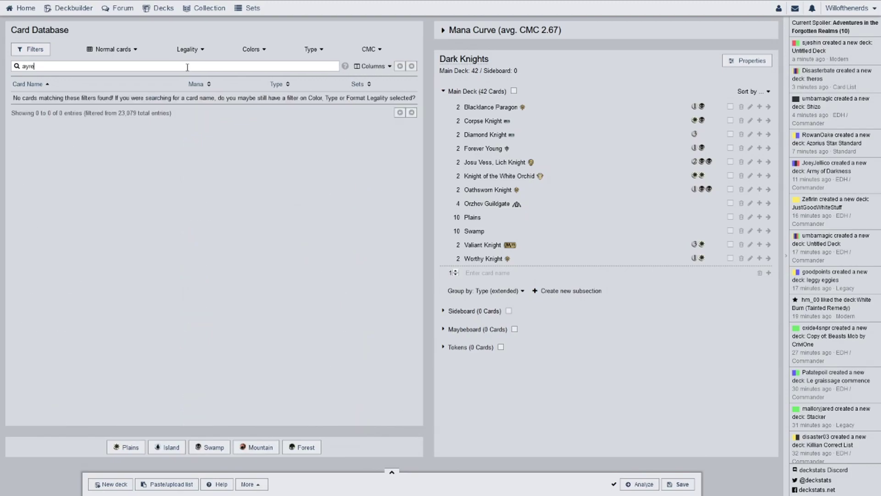
{"action": "key", "text": "BackSpace"}
{"action": "key", "text": "BackSpace"}
{"action": "key", "text": "BackSpace"}
{"action": "key", "text": "BackSpace"}
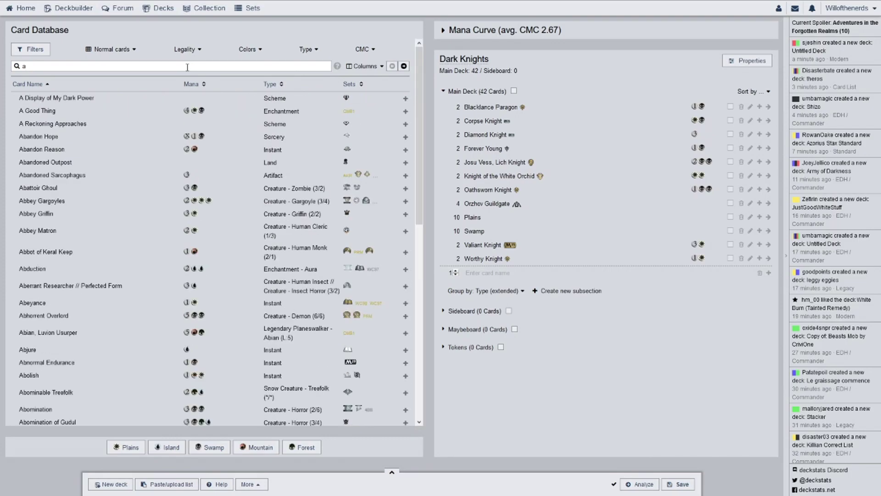
{"action": "type", "text": "rye"}
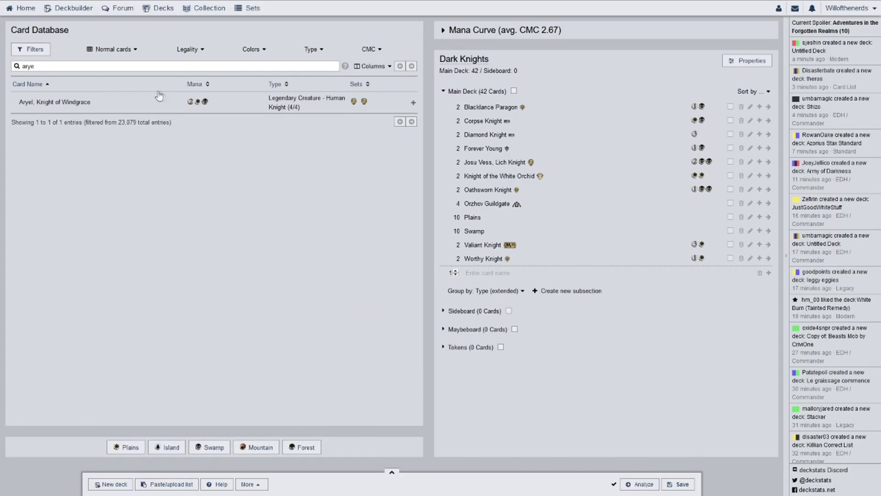
Step: Add two copies of Aryel, Knight of Windgrace in the Dominaria #192 (R) printing to the main deck and view its card details
{"action": "left_click_drag", "start_coordinate": [157, 100], "coordinate": [475, 158]}
{"action": "left_click_drag", "start_coordinate": [305, 105], "coordinate": [540, 168]}
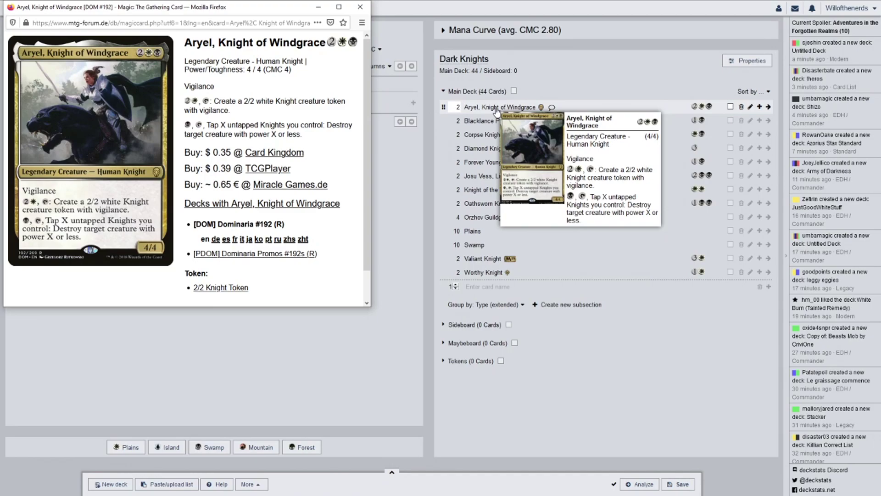
{"action": "left_click", "coordinate": [360, 7]}
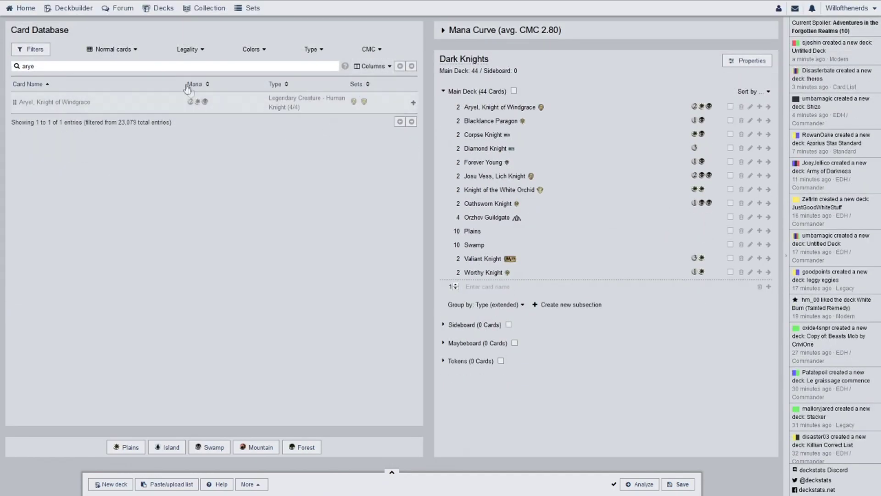
Step: Search the card database for "knights'" to find Knights' Charge
{"action": "double_click", "coordinate": [132, 66]}
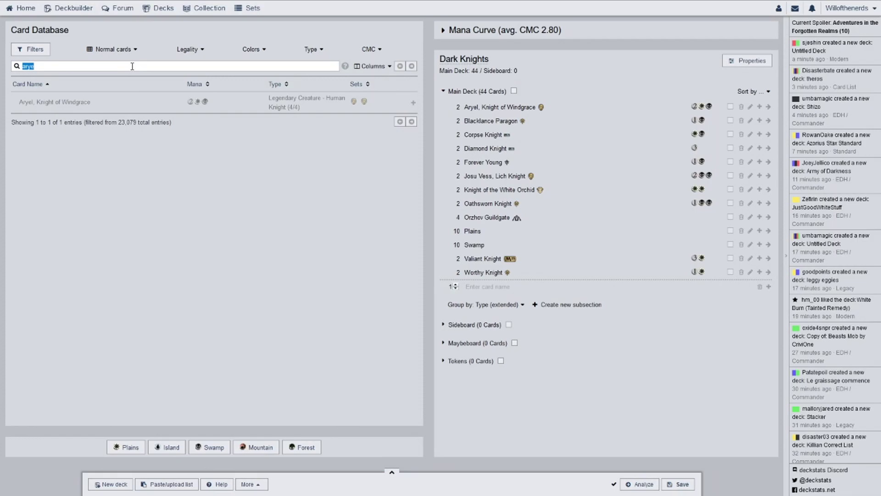
{"action": "type", "text": "knigh"}
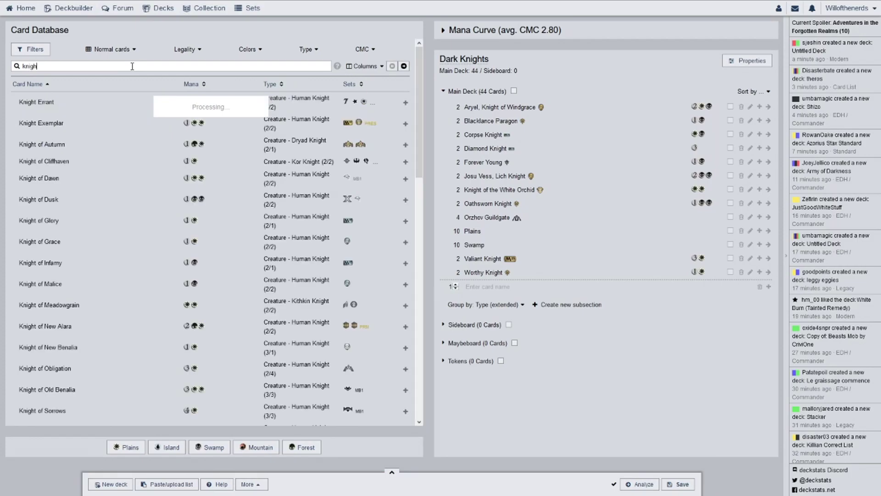
{"action": "type", "text": "t's"}
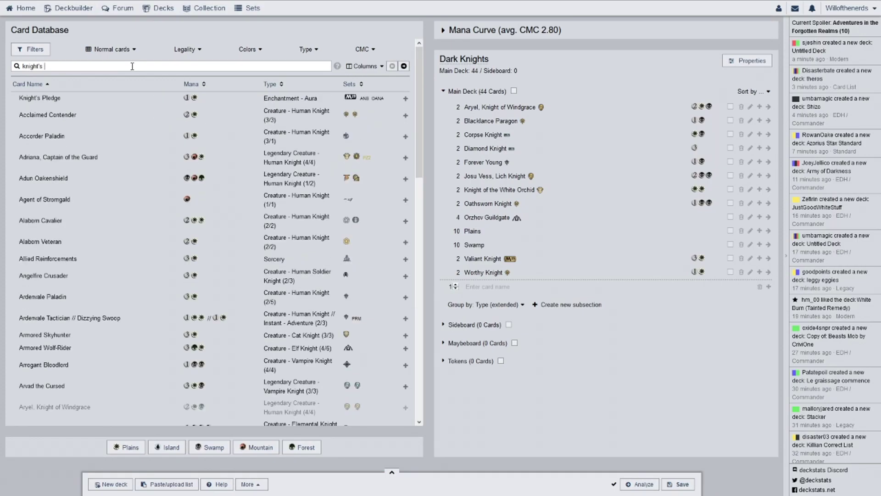
{"action": "key", "text": "BackSpace"}
{"action": "key", "text": "BackSpace"}
{"action": "key", "text": "BackSpace"}
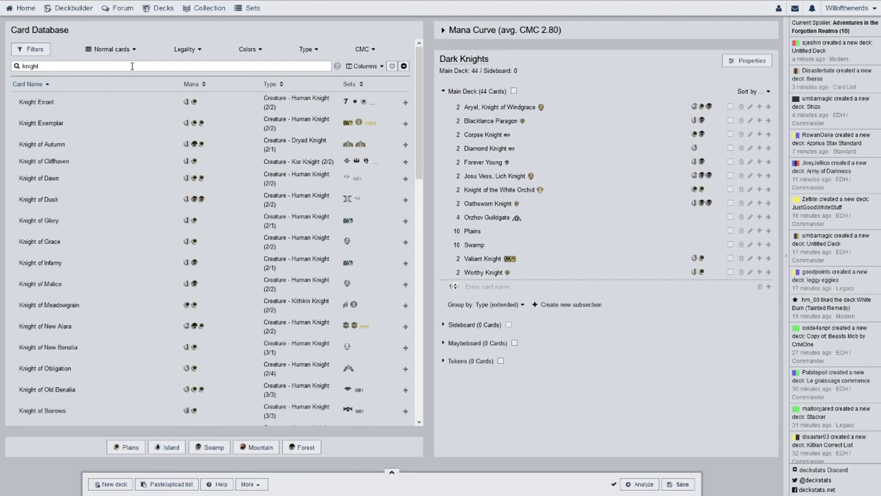
{"action": "type", "text": "s, ch"}
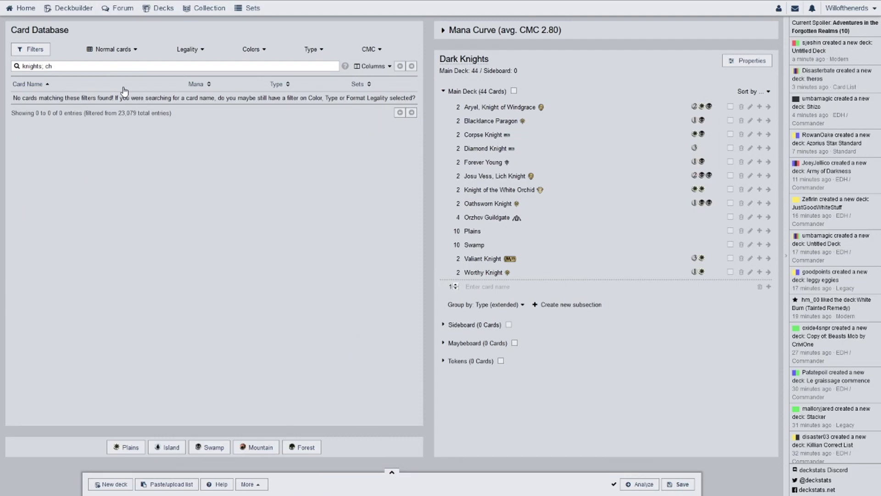
{"action": "key", "text": "BackSpace"}
{"action": "key", "text": "BackSpace"}
{"action": "key", "text": "BackSpace"}
{"action": "key", "text": "BackSpace"}
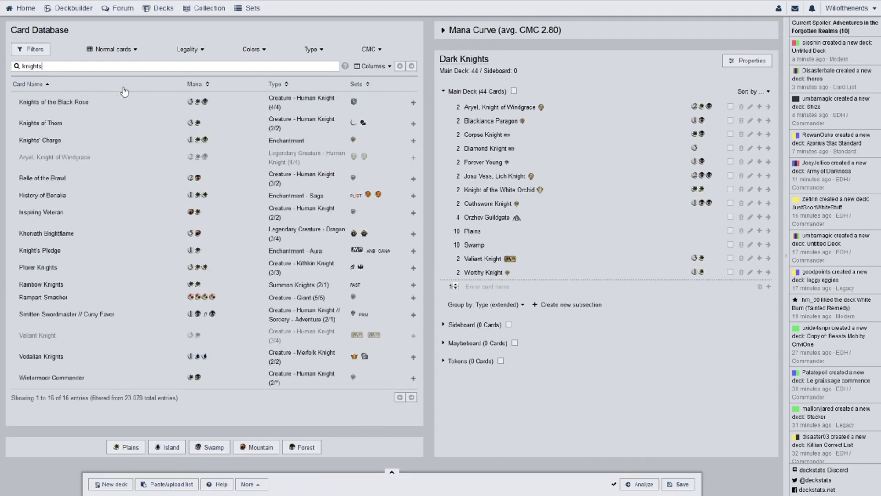
{"action": "type", "text": "'"}
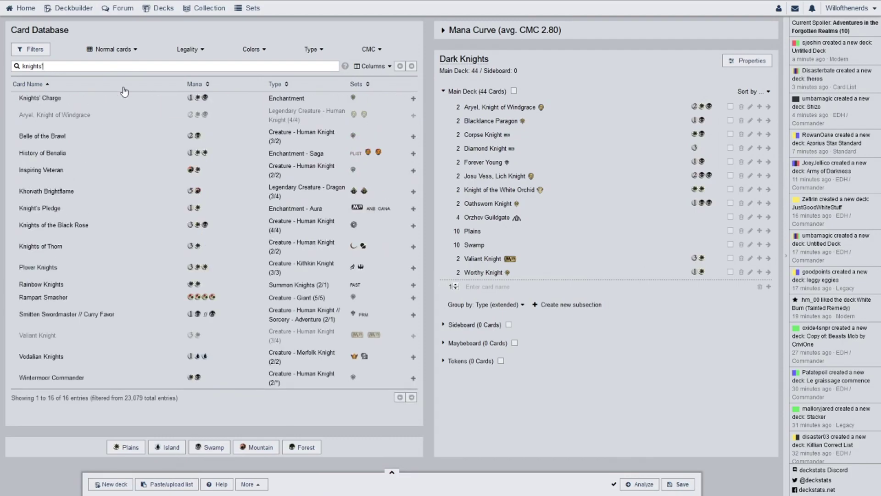
Step: Add two copies of Knights' Charge in the Throne of Eldraine (R) printing to the main deck, then view and close its card details
{"action": "left_click_drag", "start_coordinate": [124, 91], "coordinate": [482, 203]}
{"action": "left_click_drag", "start_coordinate": [367, 108], "coordinate": [515, 134]}
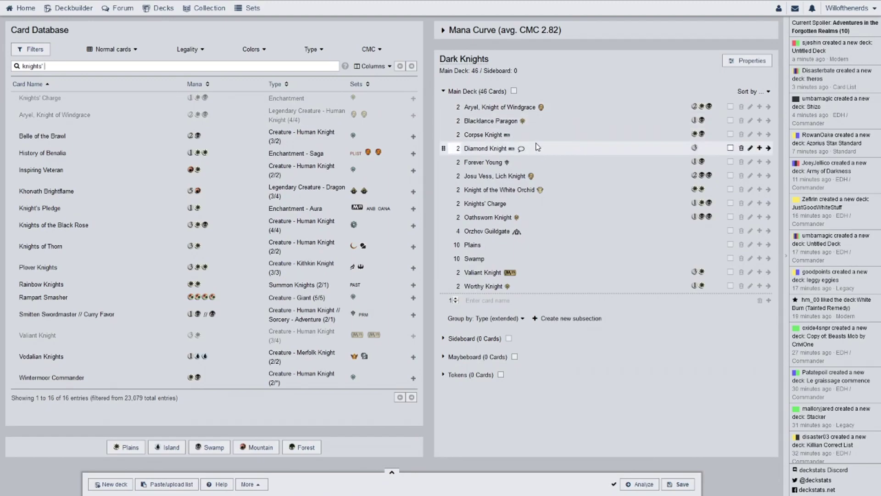
{"action": "left_click", "coordinate": [511, 205]}
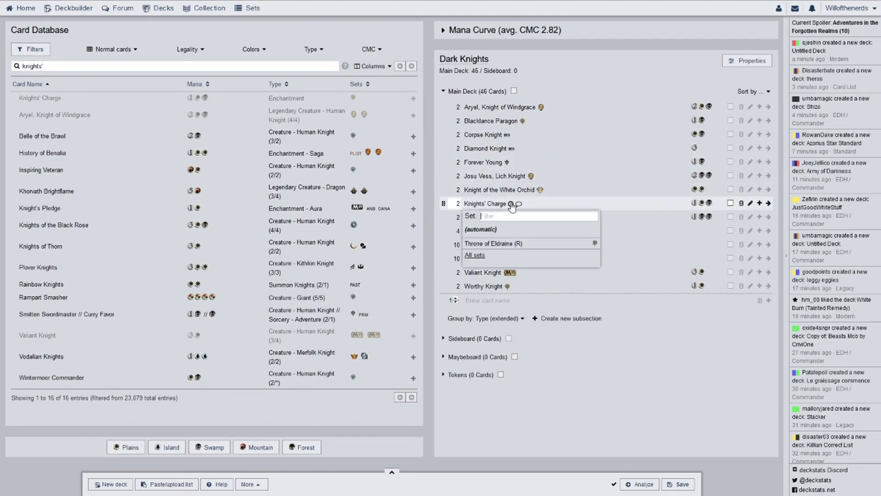
{"action": "left_click", "coordinate": [493, 243]}
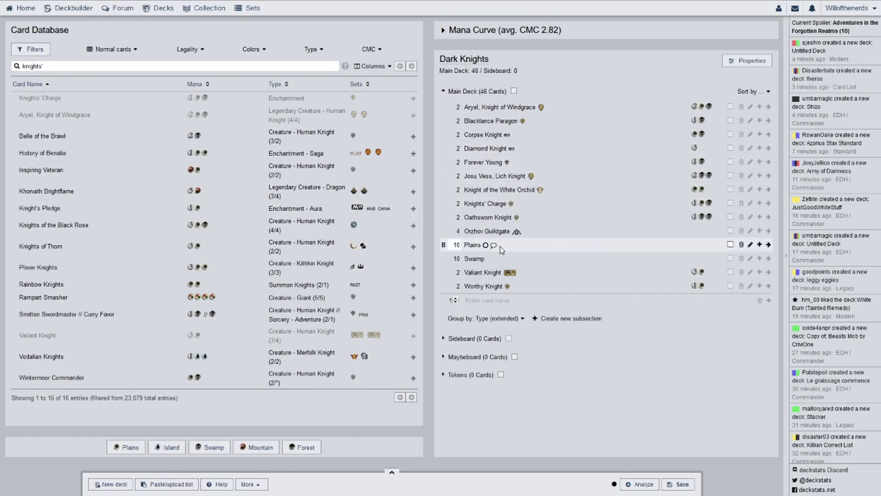
{"action": "left_click", "coordinate": [495, 205]}
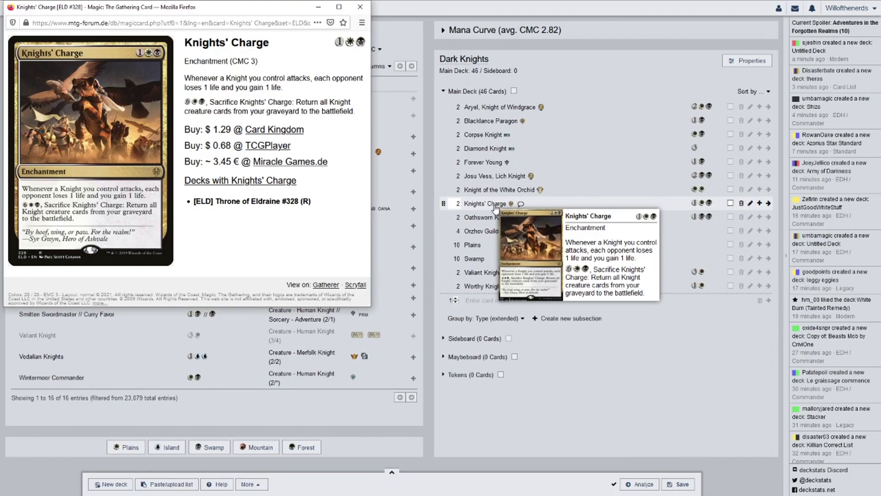
{"action": "left_click", "coordinate": [368, 8]}
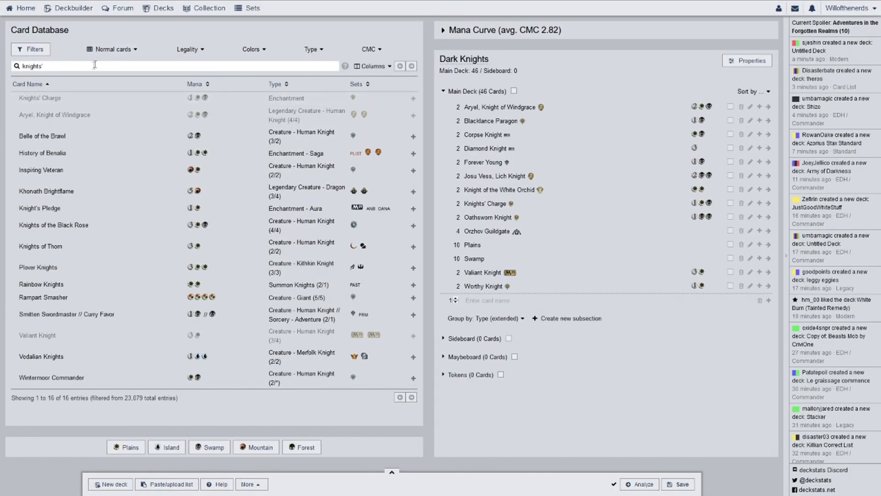
Step: Search the card database for "knight ex" and add two copies of Knight Exemplar to the main deck
{"action": "double_click", "coordinate": [92, 67]}
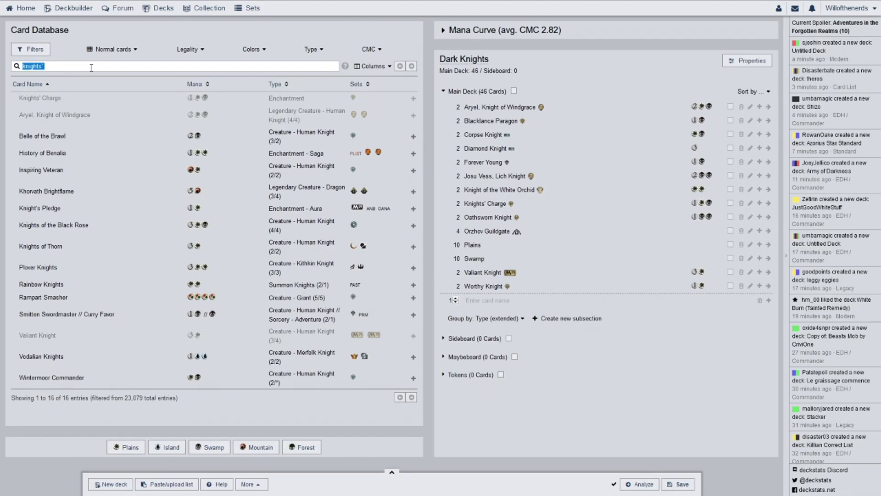
{"action": "type", "text": "knight"}
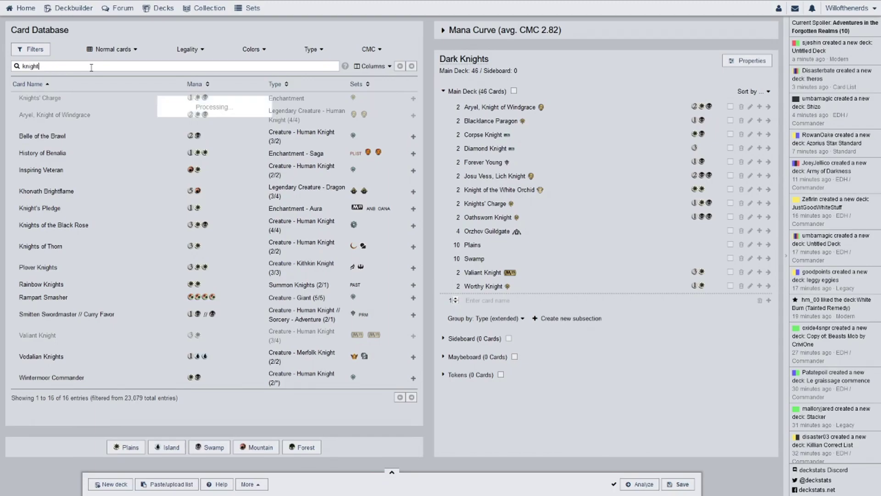
{"action": "type", "text": " ex"}
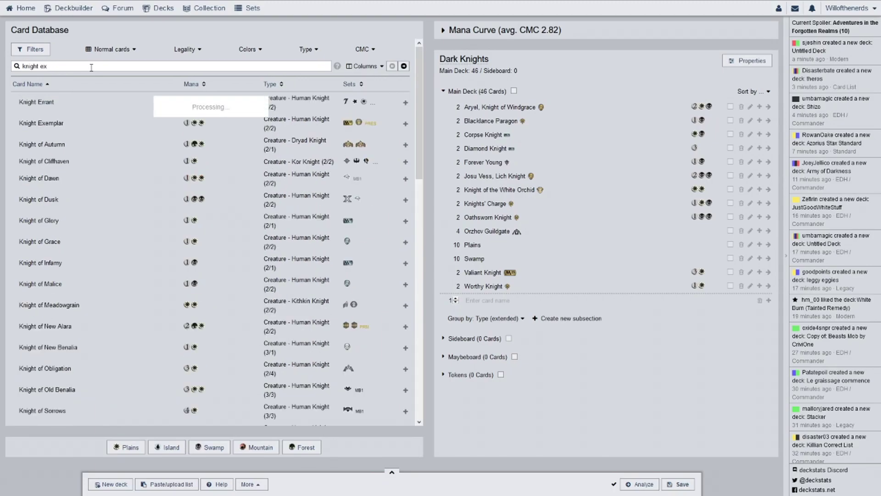
{"action": "left_click_drag", "start_coordinate": [138, 104], "coordinate": [459, 138]}
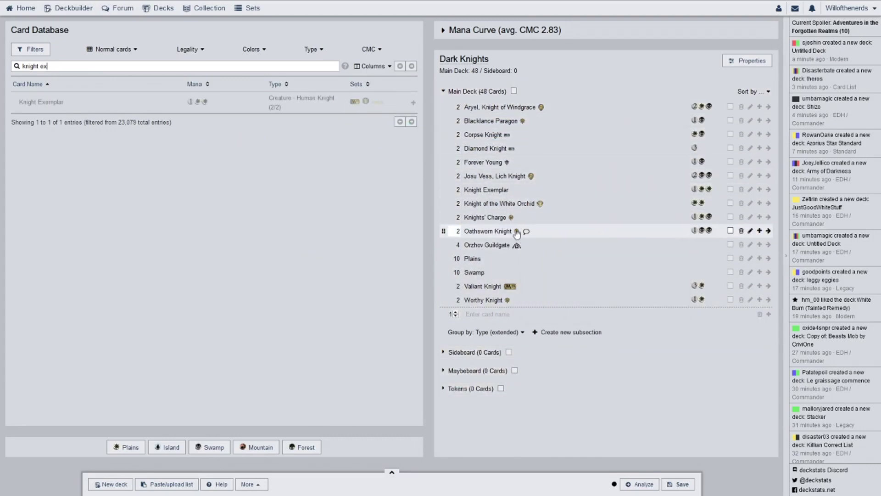
Step: Set the Knight Exemplar printing to Duel Decks: Knights vs. Dragons (R), view its card details and close them
{"action": "left_click", "coordinate": [514, 190]}
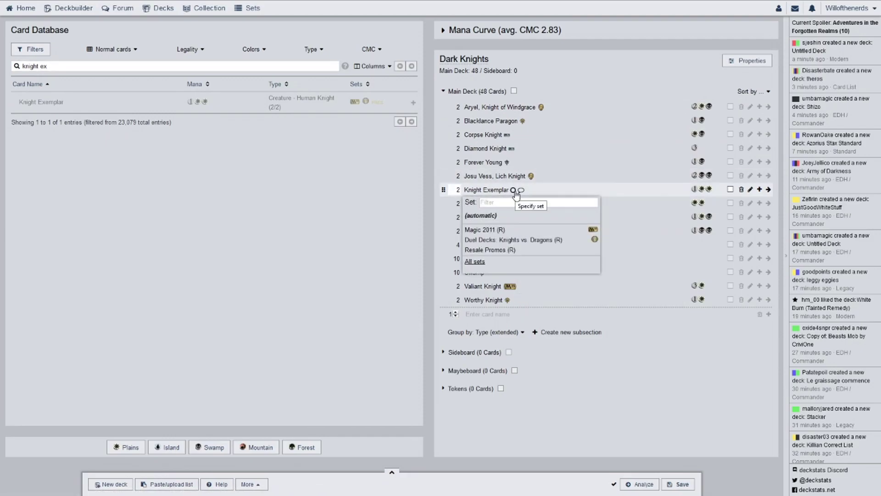
{"action": "left_click", "coordinate": [517, 240]}
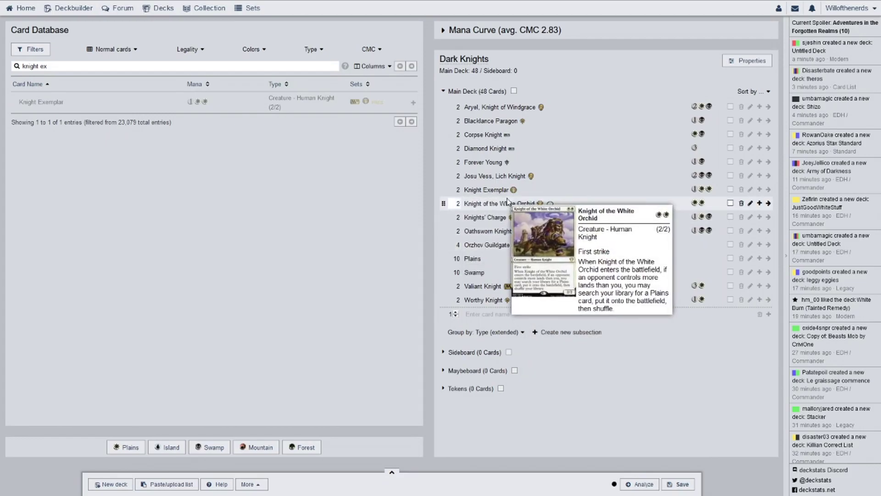
{"action": "left_click", "coordinate": [501, 191]}
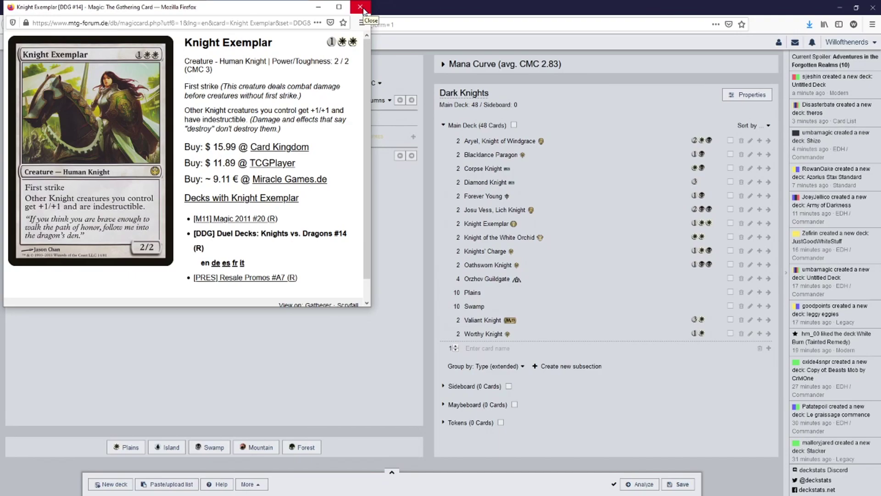
{"action": "left_click", "coordinate": [363, 9]}
Step: Search the card database for "cathars" and add two copies of Cathars' Crusade to the main deck
{"action": "double_click", "coordinate": [150, 66]}
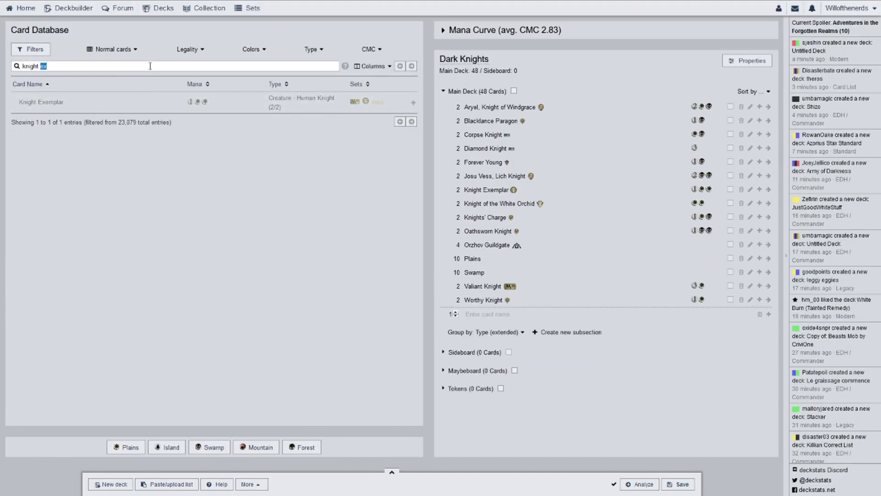
{"action": "left_click", "coordinate": [150, 66]}
{"action": "type", "text": "cath"}
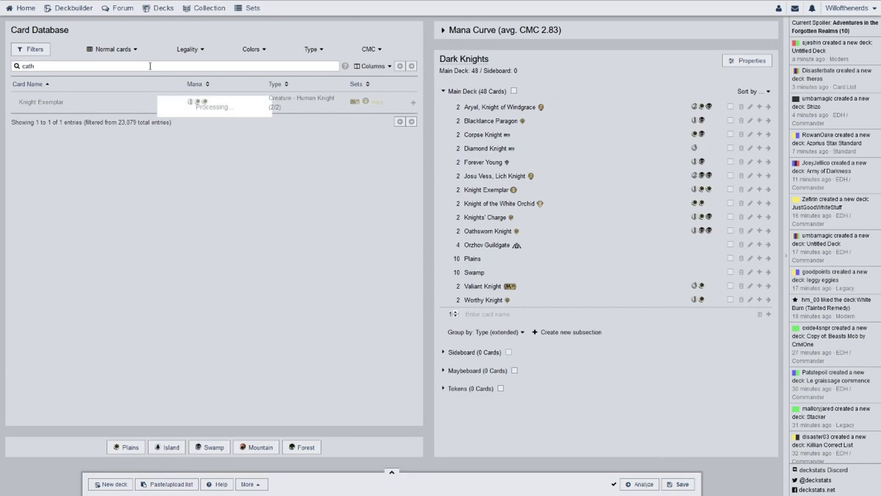
{"action": "type", "text": "ars"}
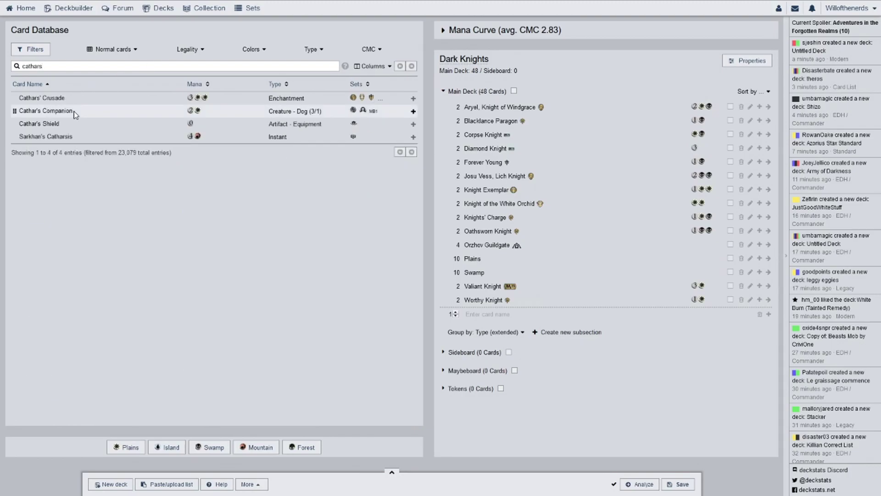
{"action": "left_click_drag", "start_coordinate": [81, 97], "coordinate": [568, 162]}
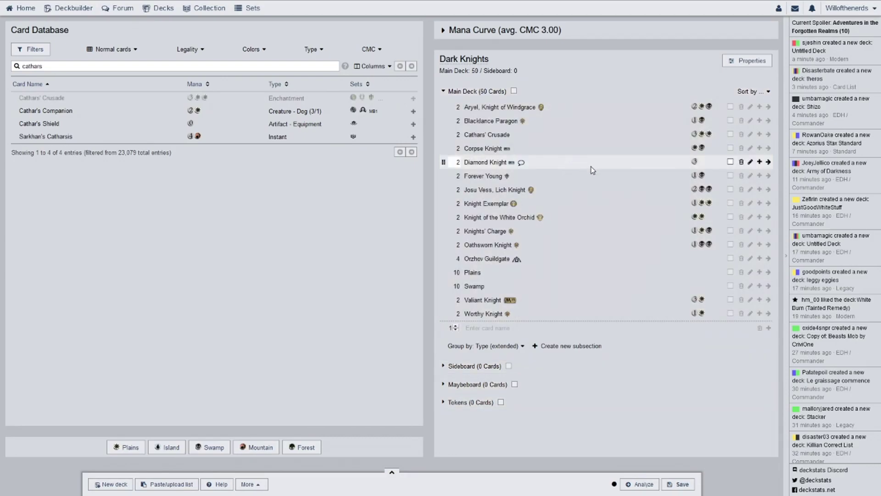
Step: Set the Cathars' Crusade printing to Commander 2014 (R), view its card details and close them
{"action": "left_click", "coordinate": [515, 135]}
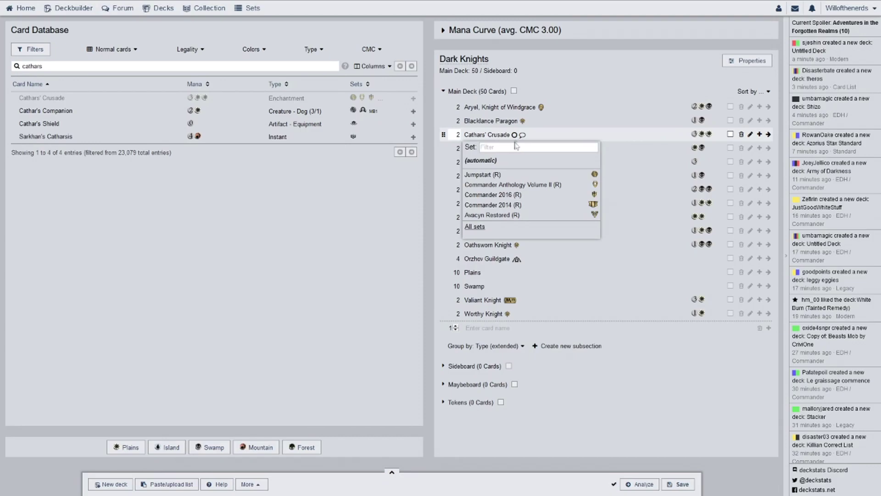
{"action": "mouse_move", "coordinate": [505, 206]}
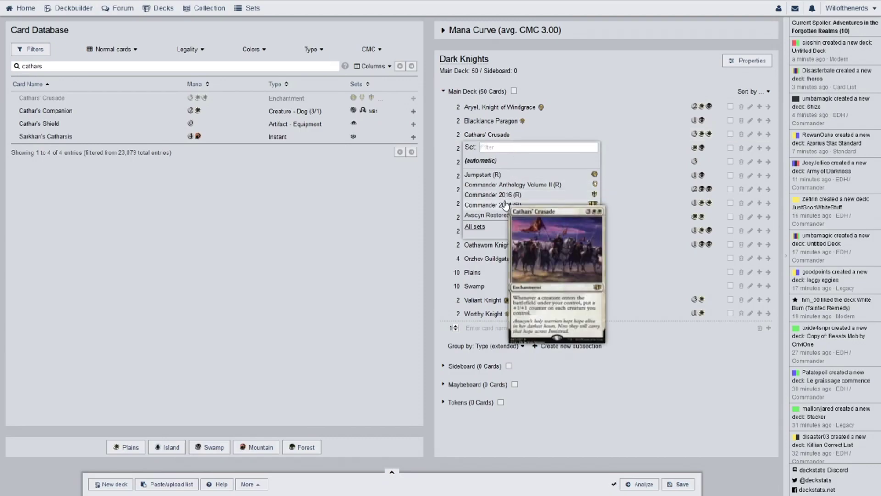
{"action": "left_click", "coordinate": [506, 205]}
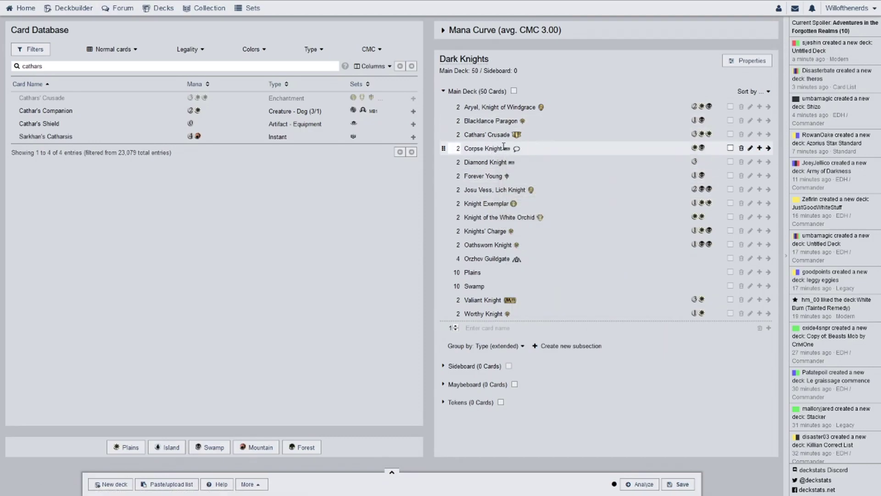
{"action": "left_click", "coordinate": [493, 137]}
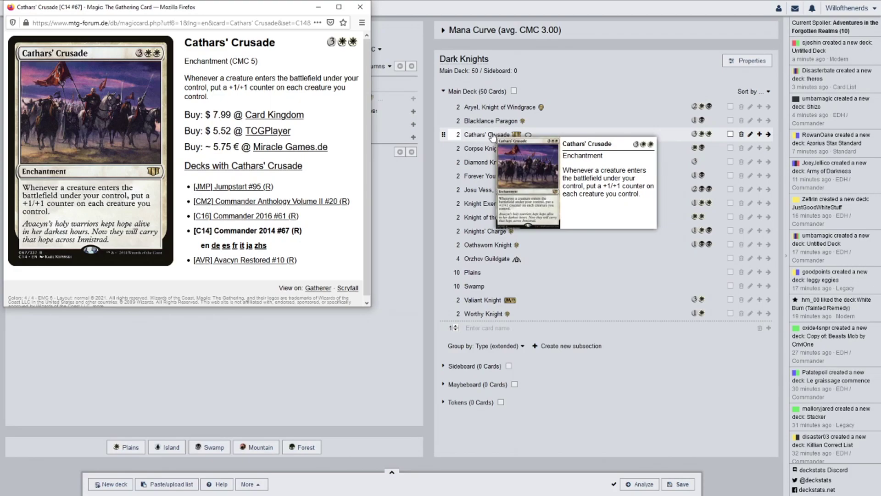
{"action": "left_click", "coordinate": [360, 8]}
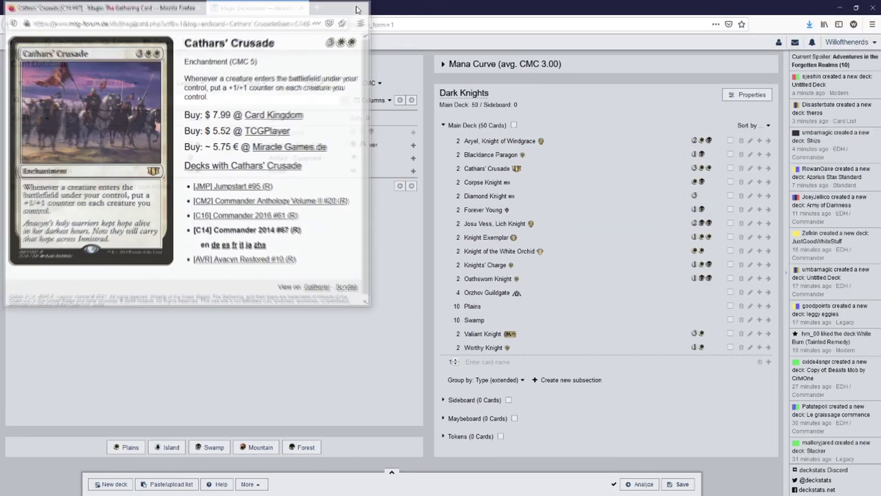
Step: Search the card database for "angelic gi" and add Angelic Gift to the main deck with a quantity of 4
{"action": "left_click_drag", "start_coordinate": [61, 67], "coordinate": [2, 73]}
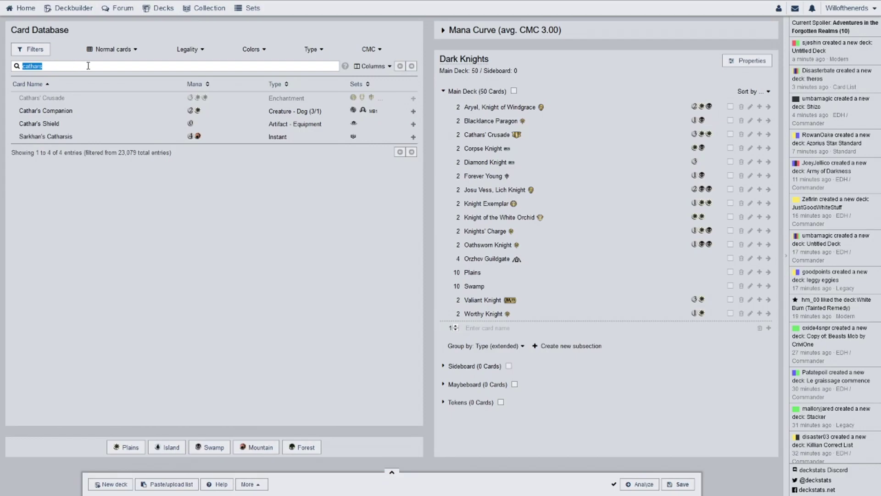
{"action": "type", "text": "ange"}
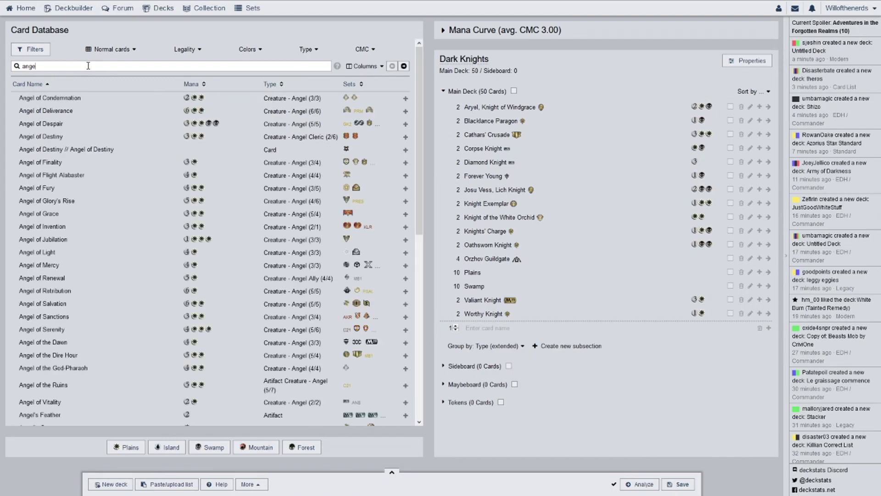
{"action": "type", "text": "lic"}
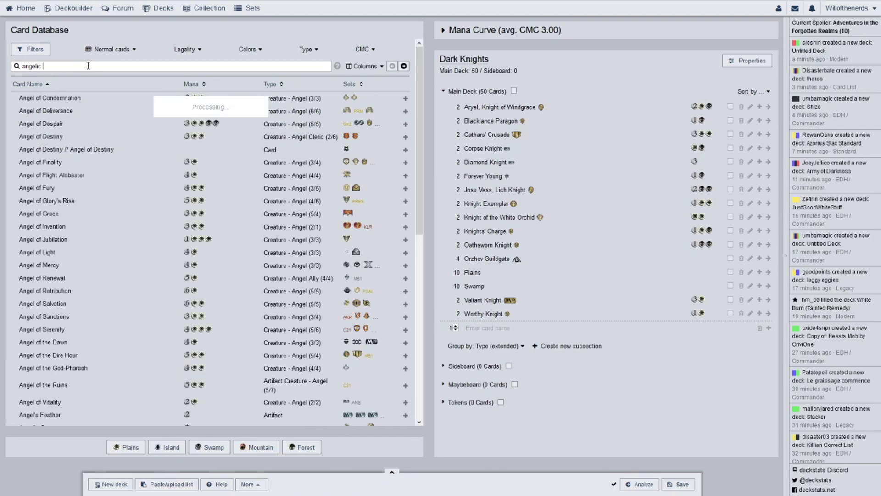
{"action": "type", "text": " gi"}
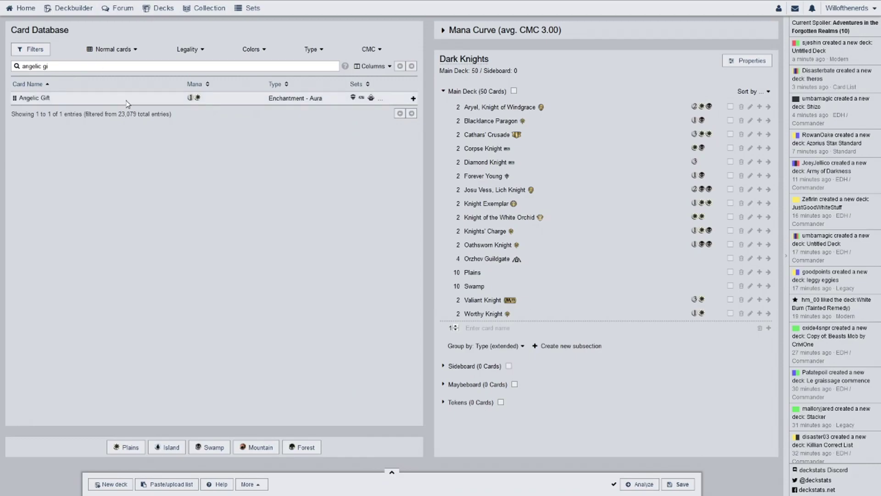
{"action": "left_click_drag", "start_coordinate": [127, 102], "coordinate": [457, 161]}
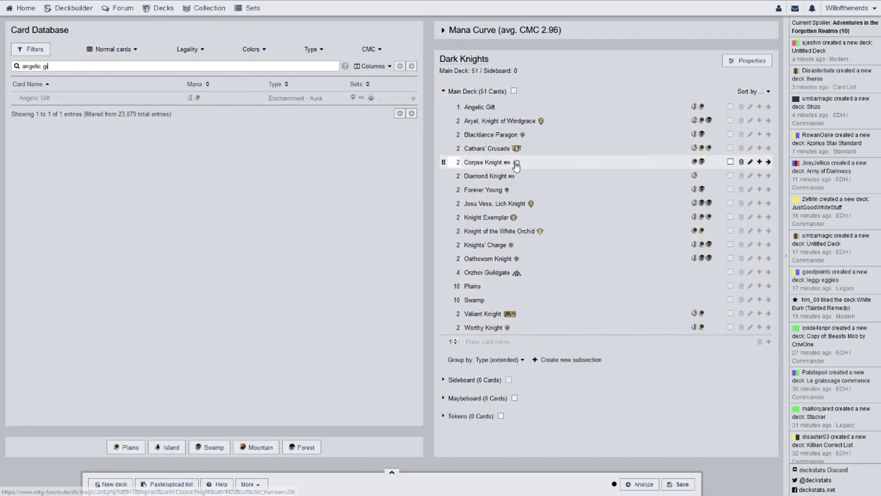
{"action": "left_click", "coordinate": [457, 104]}
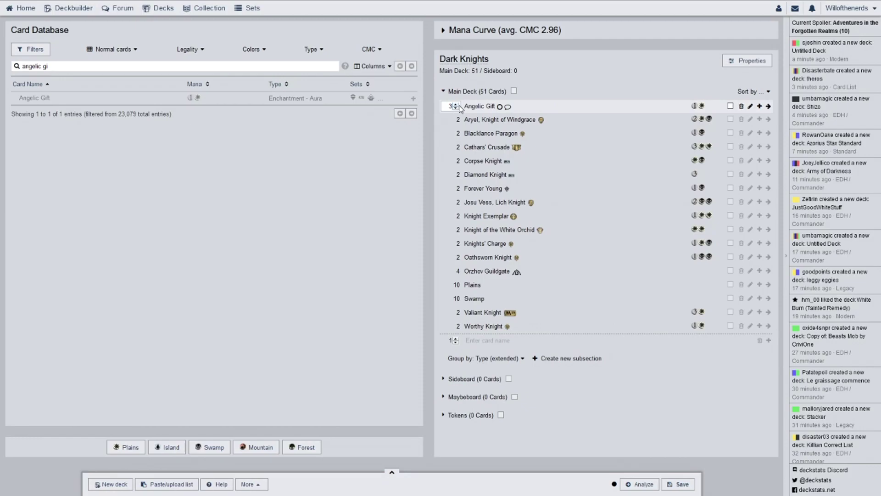
{"action": "left_click", "coordinate": [456, 105]}
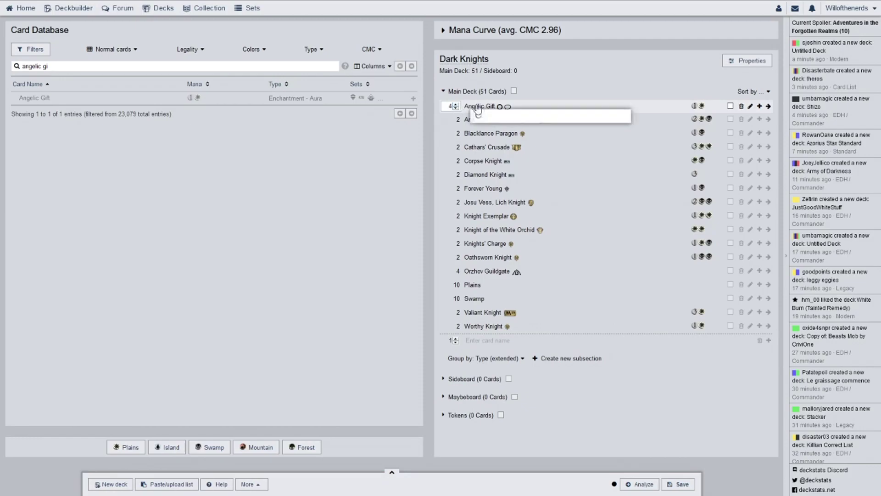
Step: Set the Angelic Gift printing to Core Set 2020 (C), view its card details and close them
{"action": "left_click", "coordinate": [500, 108]}
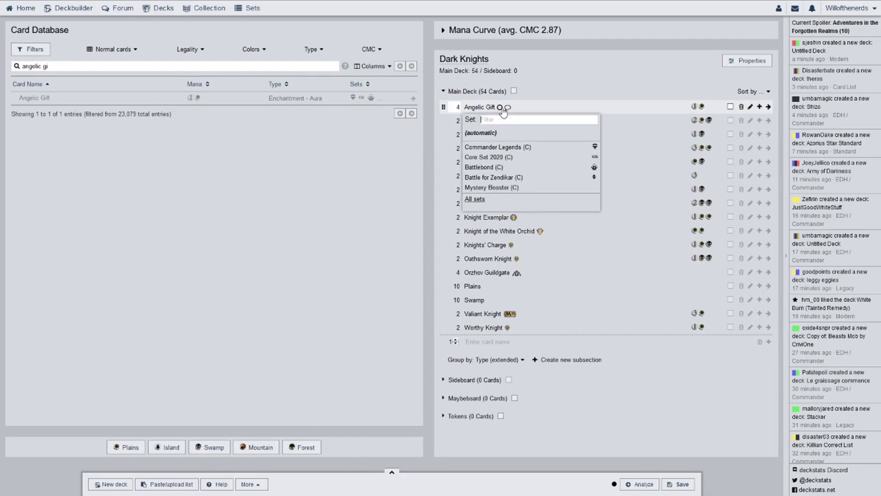
{"action": "left_click", "coordinate": [510, 157]}
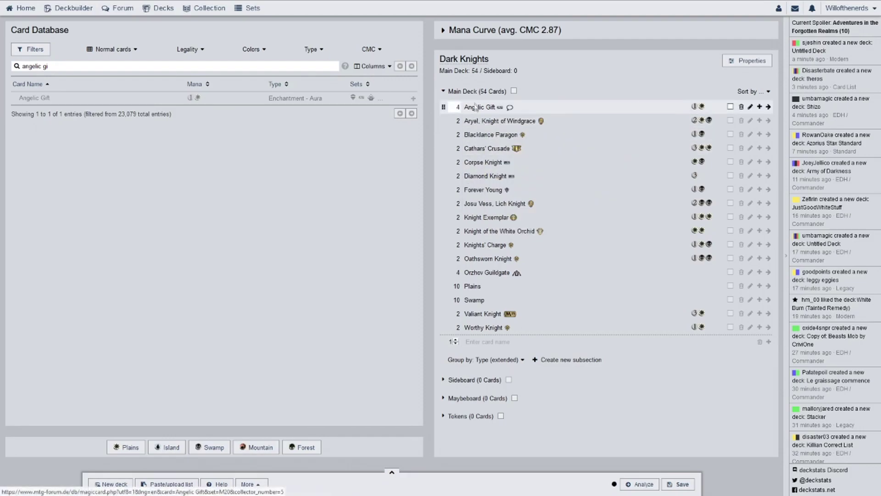
{"action": "left_click", "coordinate": [475, 109]}
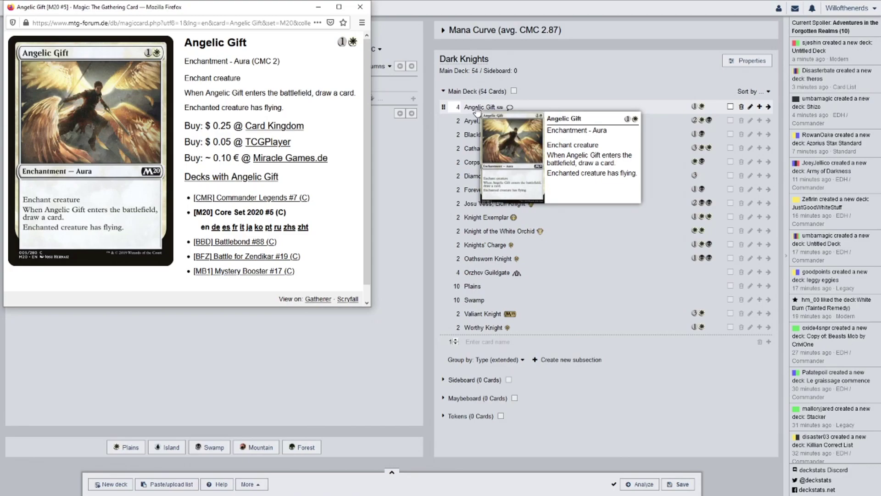
{"action": "left_click", "coordinate": [360, 7]}
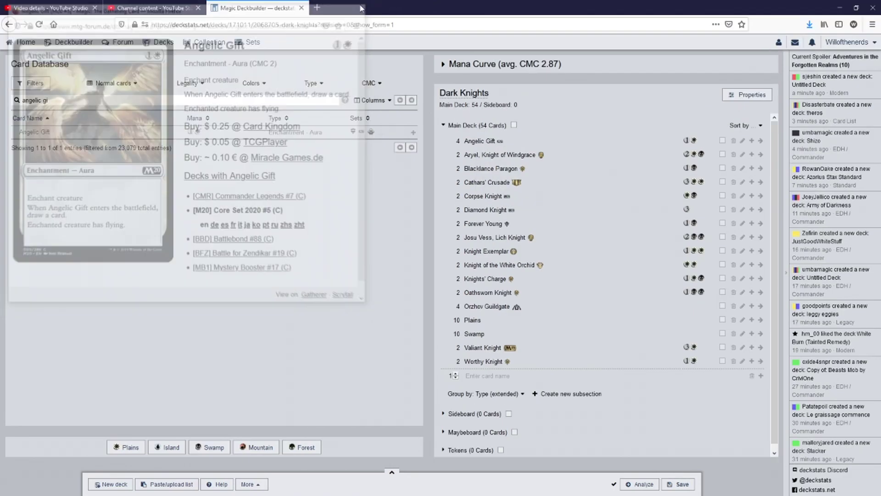
Step: Search the card database for "gift of o" and add two copies of Gift of Orzhova to the main deck
{"action": "triple_click", "coordinate": [187, 67]}
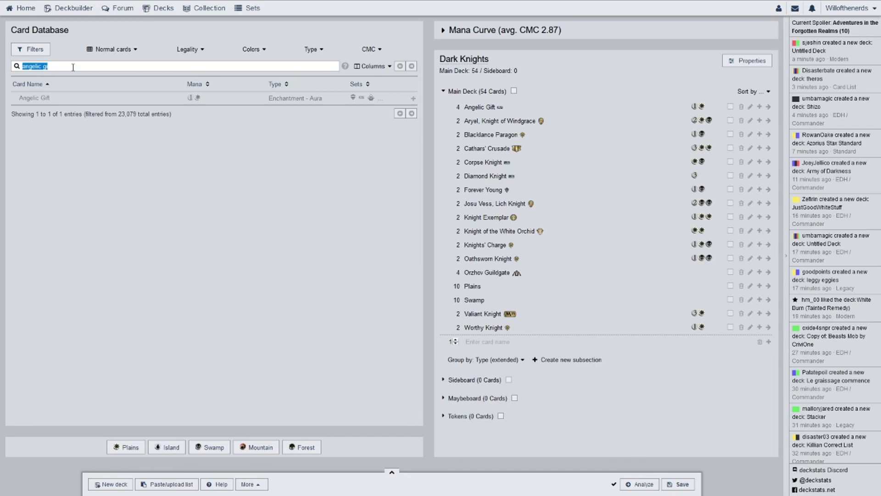
{"action": "type", "text": "gift"}
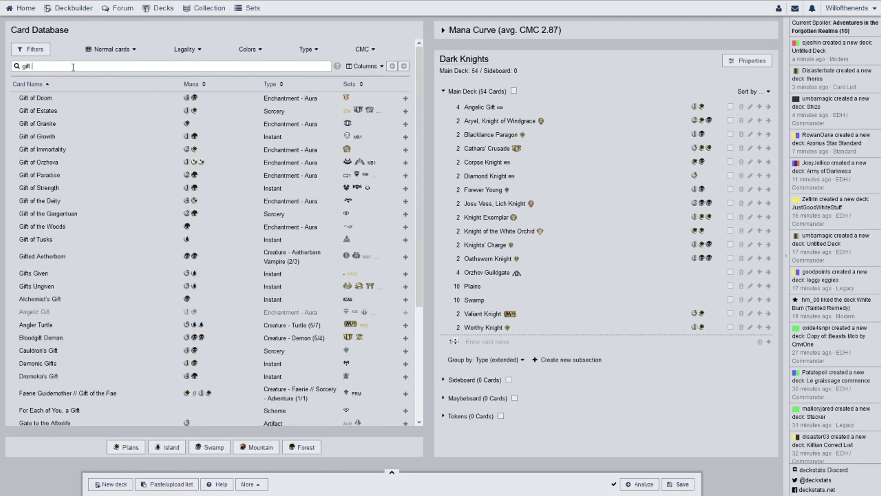
{"action": "type", "text": " of o"}
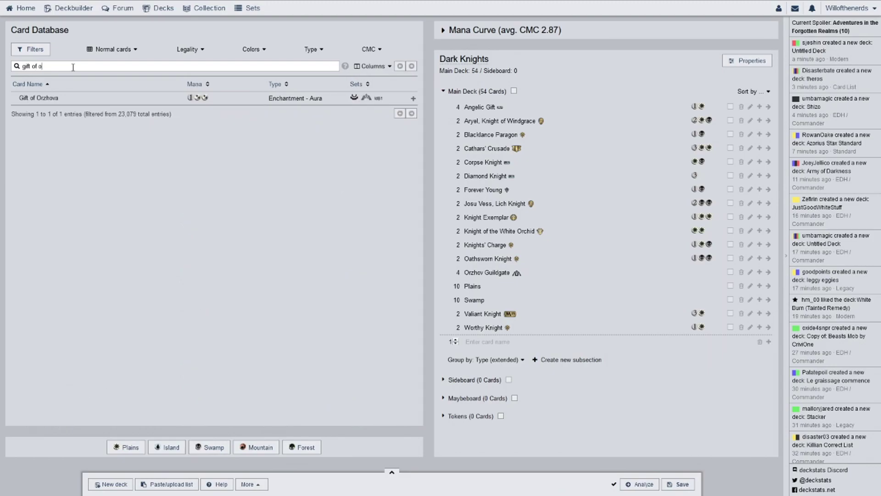
{"action": "left_click_drag", "start_coordinate": [118, 98], "coordinate": [528, 151]}
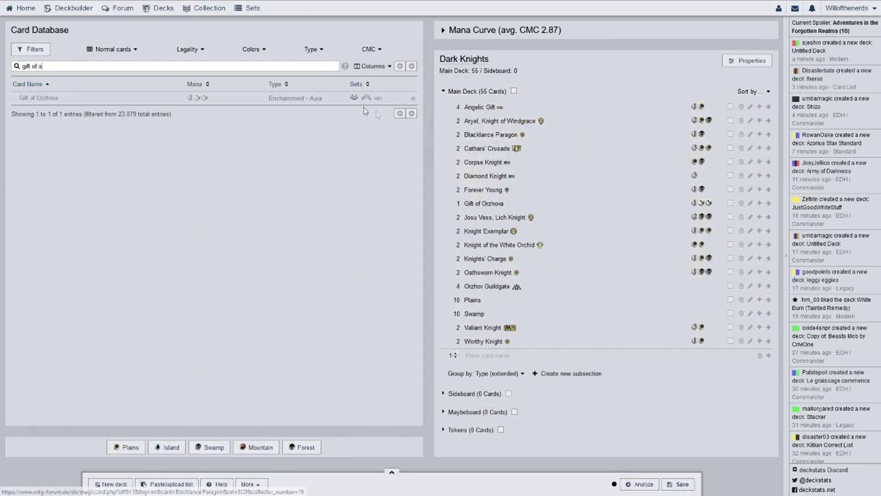
{"action": "left_click_drag", "start_coordinate": [39, 98], "coordinate": [538, 151]}
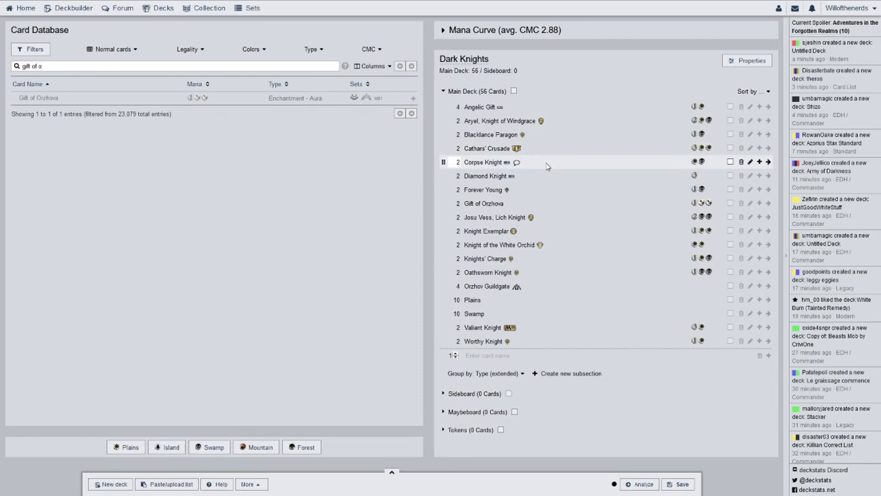
Step: Set the Gift of Orzhova printing to Gatecrash (U), view its card details and close them
{"action": "left_click", "coordinate": [508, 203]}
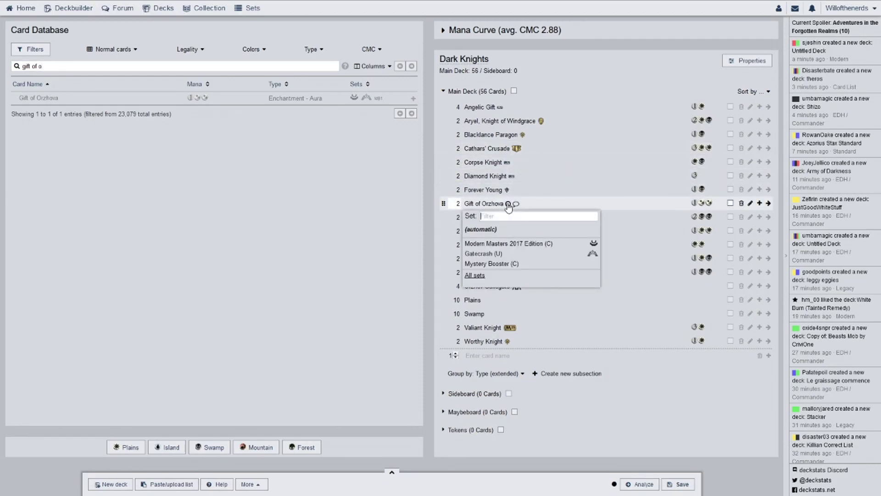
{"action": "left_click", "coordinate": [517, 254]}
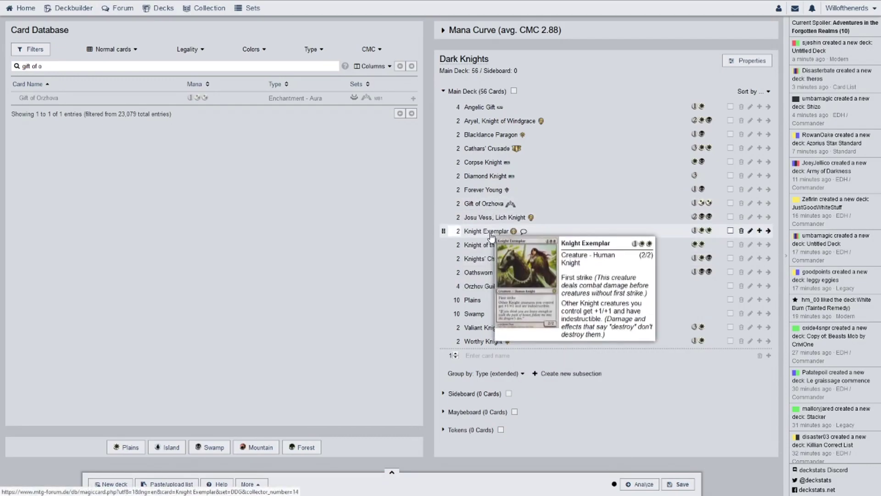
{"action": "left_click", "coordinate": [493, 206]}
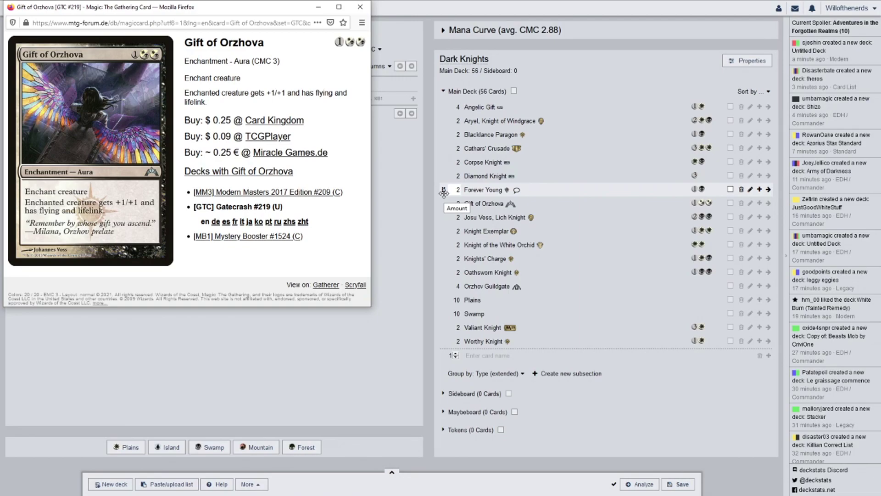
{"action": "left_click", "coordinate": [362, 8]}
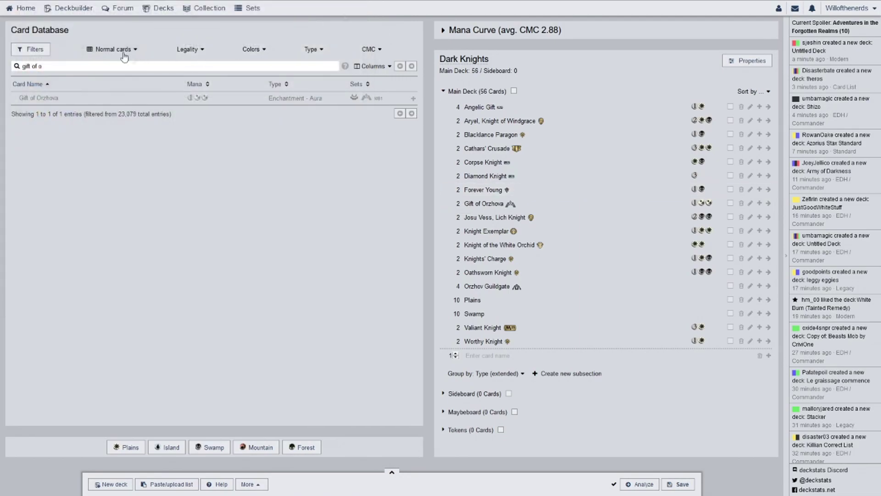
Step: Search the card database for "murder" and add two copies of Murderous Rider // Swift End to the main deck
{"action": "triple_click", "coordinate": [85, 66]}
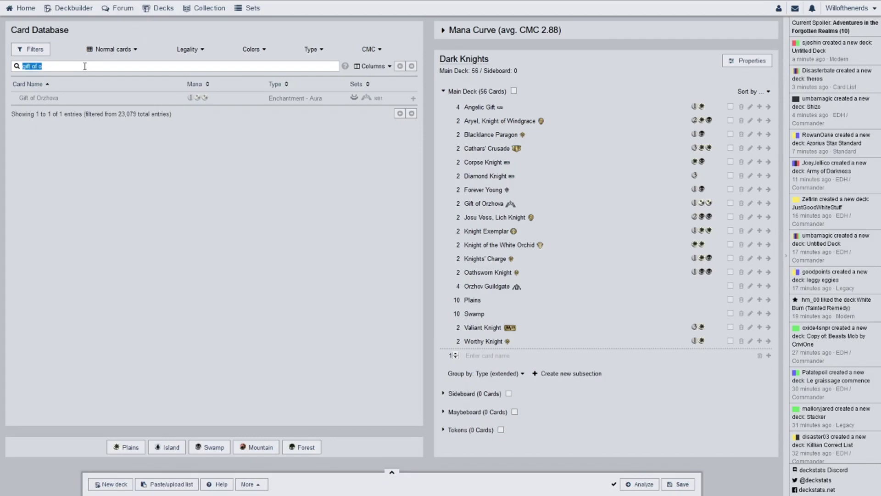
{"action": "type", "text": "m"}
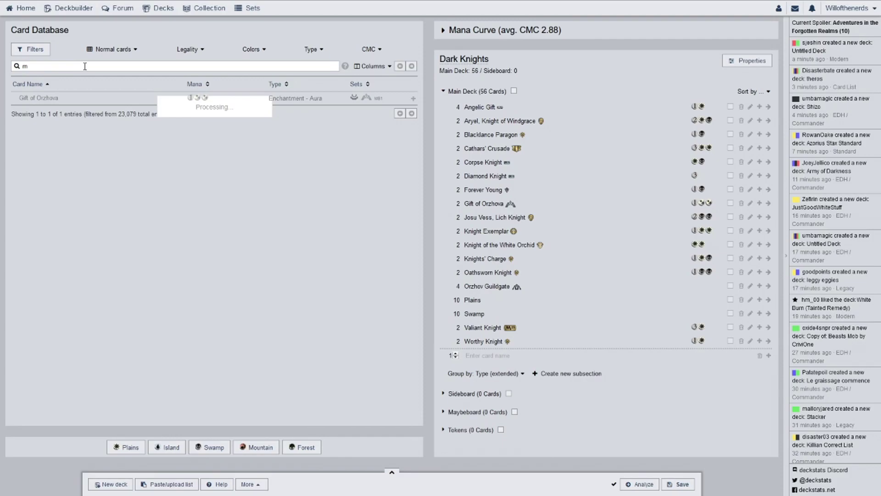
{"action": "type", "text": "urder"}
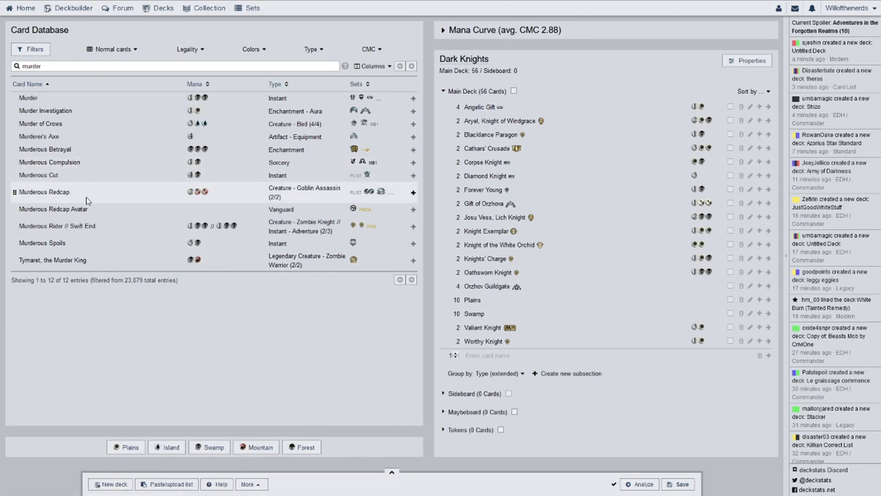
{"action": "mouse_move", "coordinate": [89, 227]}
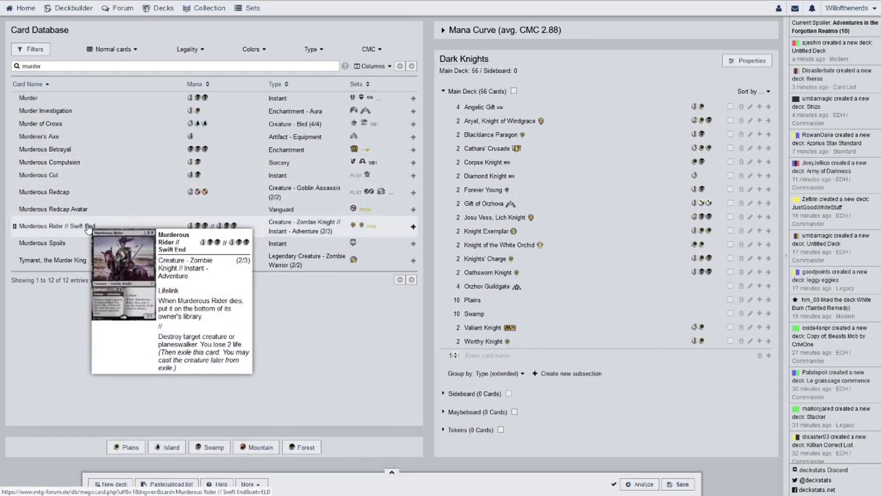
{"action": "left_click_drag", "start_coordinate": [88, 227], "coordinate": [553, 273]}
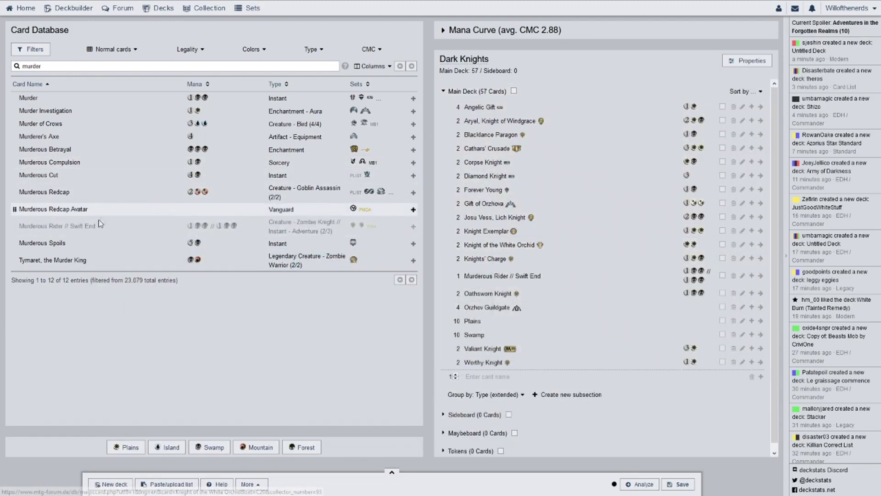
{"action": "left_click_drag", "start_coordinate": [120, 230], "coordinate": [535, 259]}
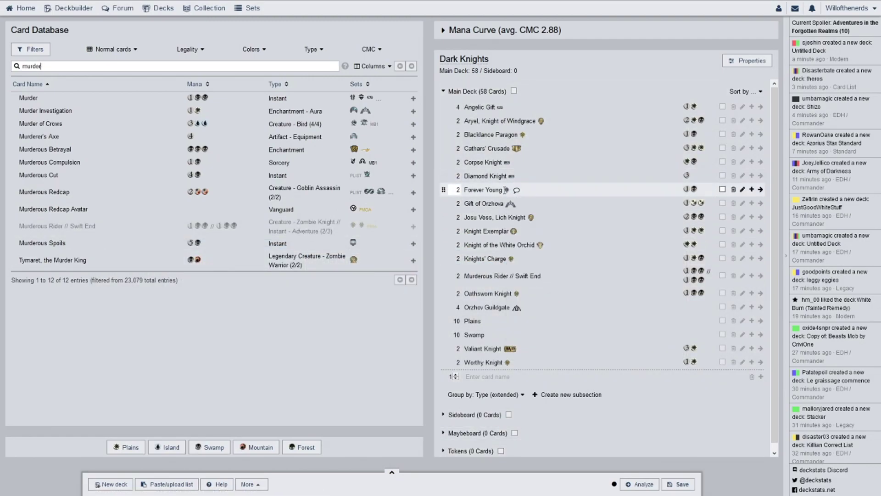
Step: Set the Murderous Rider // Swift End printing to Throne of Eldraine (R), view its card details and close them
{"action": "mouse_move", "coordinate": [527, 250]}
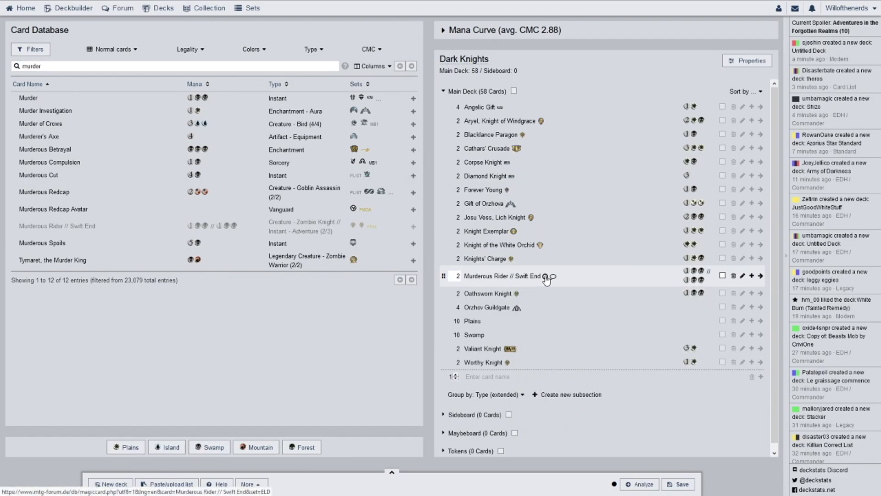
{"action": "left_click", "coordinate": [547, 276]}
{"action": "left_click", "coordinate": [514, 320]}
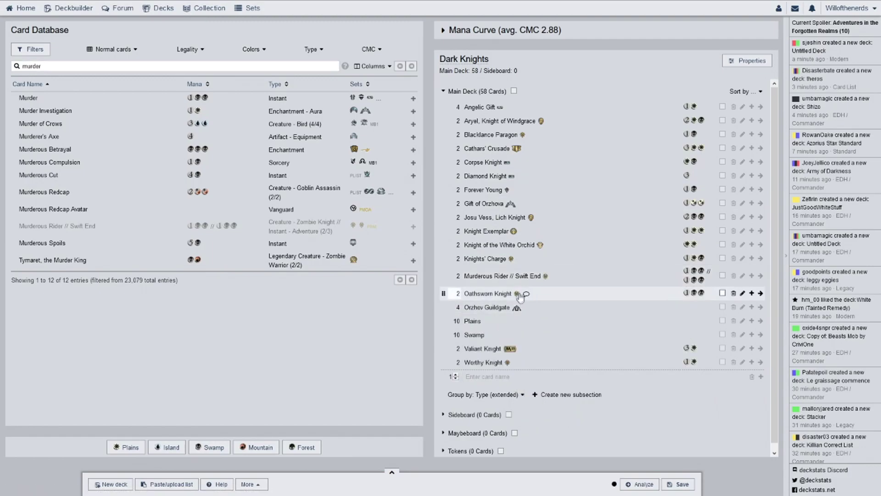
{"action": "left_click", "coordinate": [518, 278]}
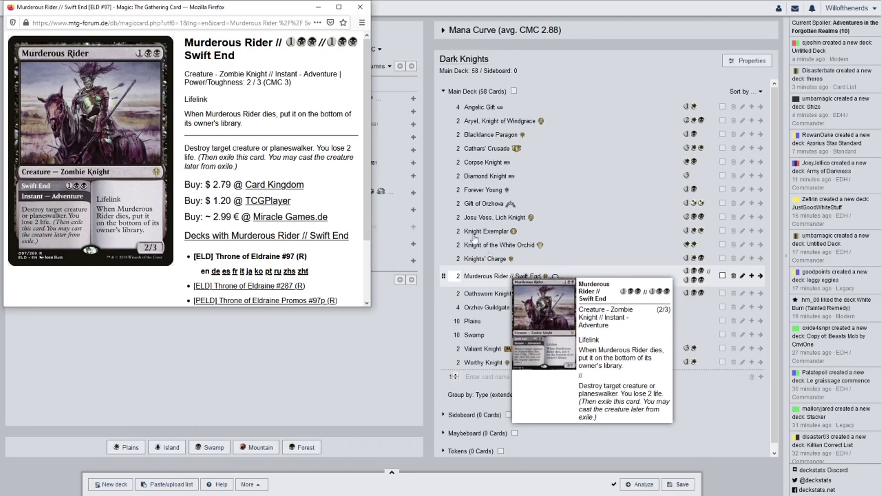
{"action": "scroll", "coordinate": [505, 257], "scroll_direction": "up", "scroll_amount": 2}
{"action": "left_click", "coordinate": [361, 7]}
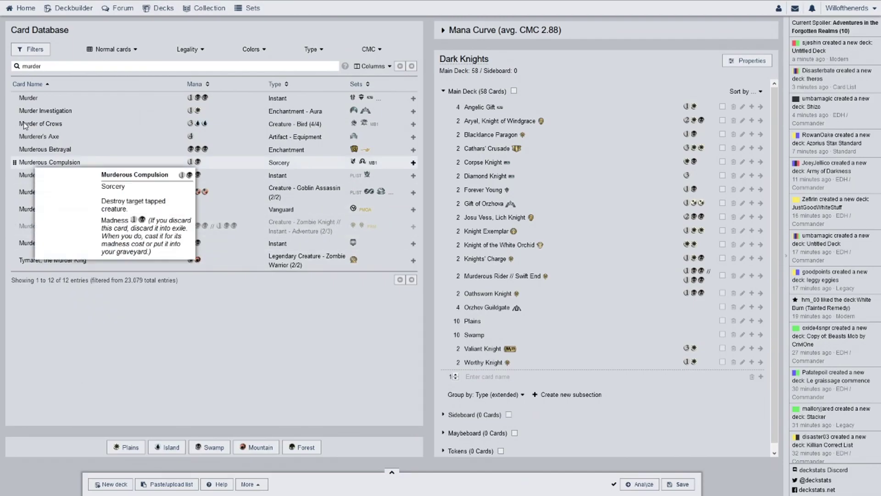
Step: Add two copies of Murder to the main deck and set their printing to Eldritch Moon (U)
{"action": "left_click_drag", "start_coordinate": [28, 98], "coordinate": [452, 183]}
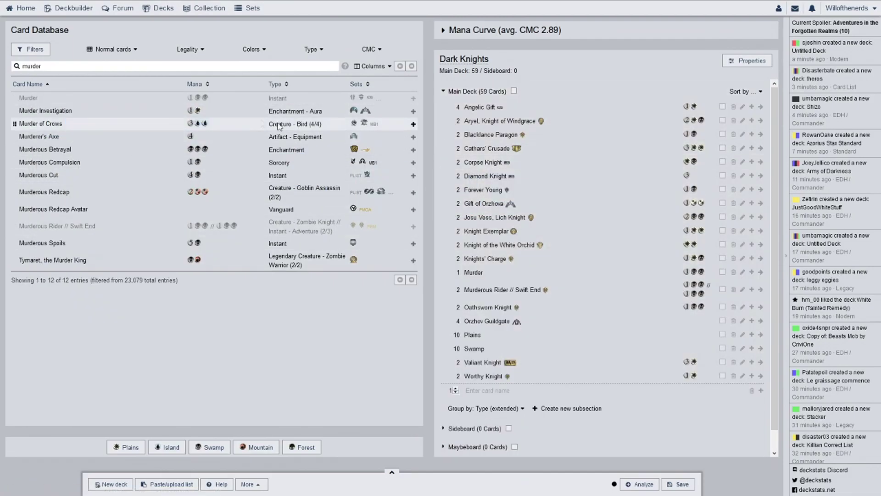
{"action": "left_click_drag", "start_coordinate": [258, 103], "coordinate": [510, 186]}
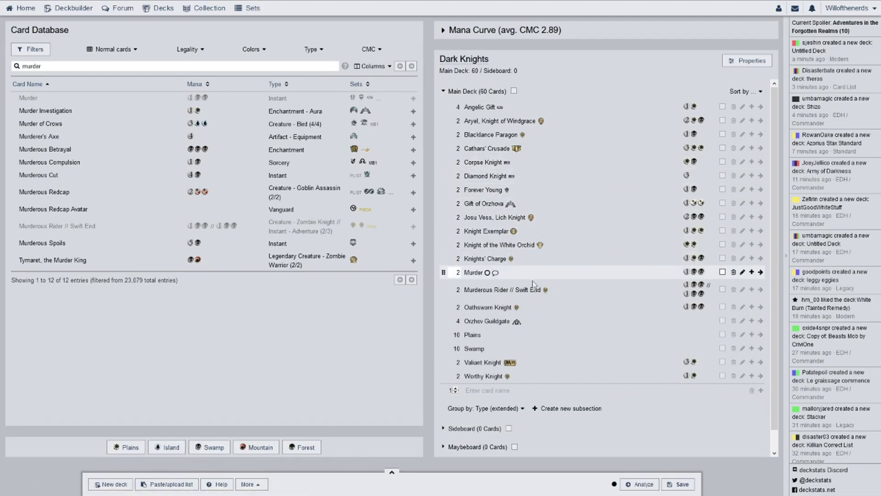
{"action": "left_click", "coordinate": [487, 274]}
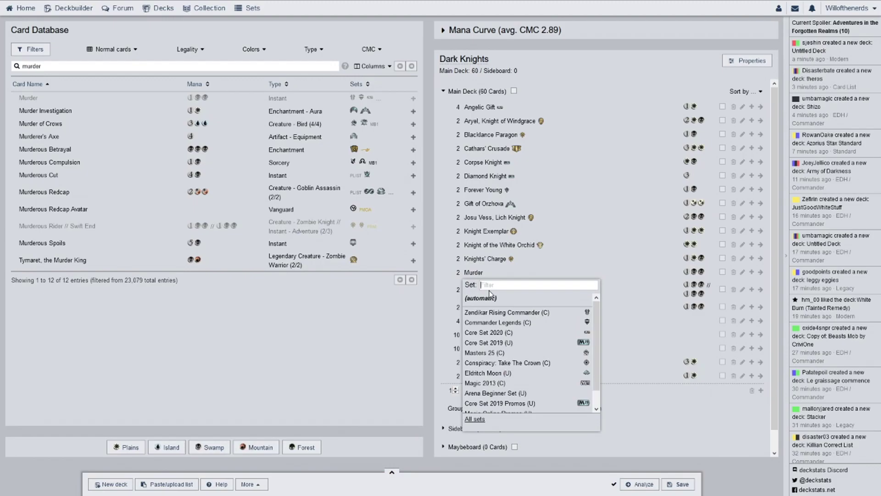
{"action": "left_click", "coordinate": [536, 383]}
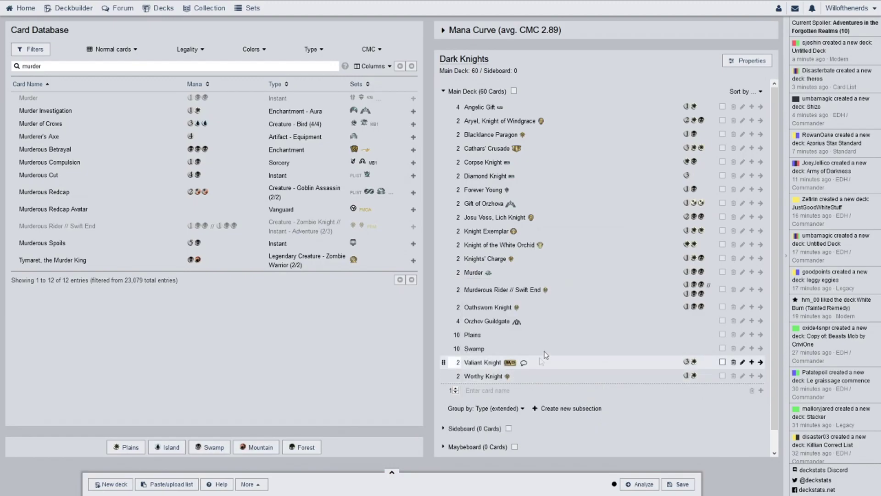
Step: View the card details of Murder and close them
{"action": "left_click", "coordinate": [474, 272]}
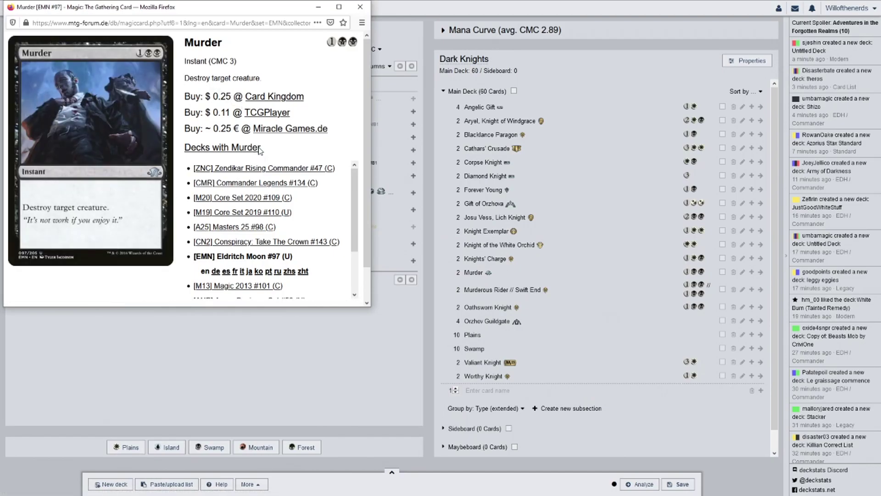
{"action": "mouse_move", "coordinate": [442, 3]}
{"action": "left_click", "coordinate": [360, 7]}
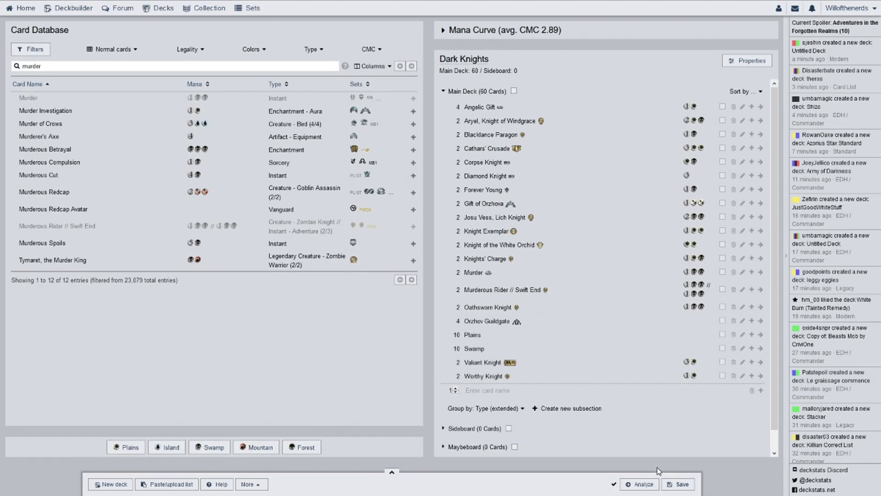
Step: Save the Dark Knights deck and dismiss the save confirmation
{"action": "left_click", "coordinate": [678, 484]}
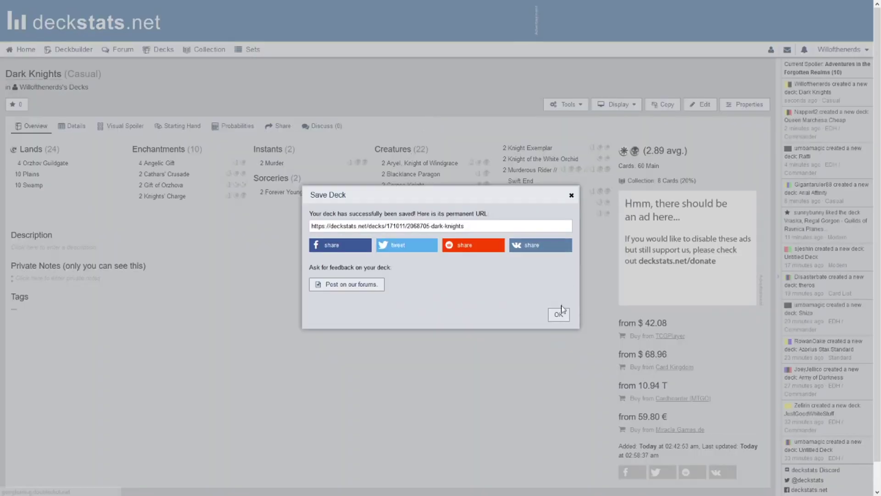
{"action": "left_click", "coordinate": [560, 313]}
{"action": "mouse_move", "coordinate": [191, 176]}
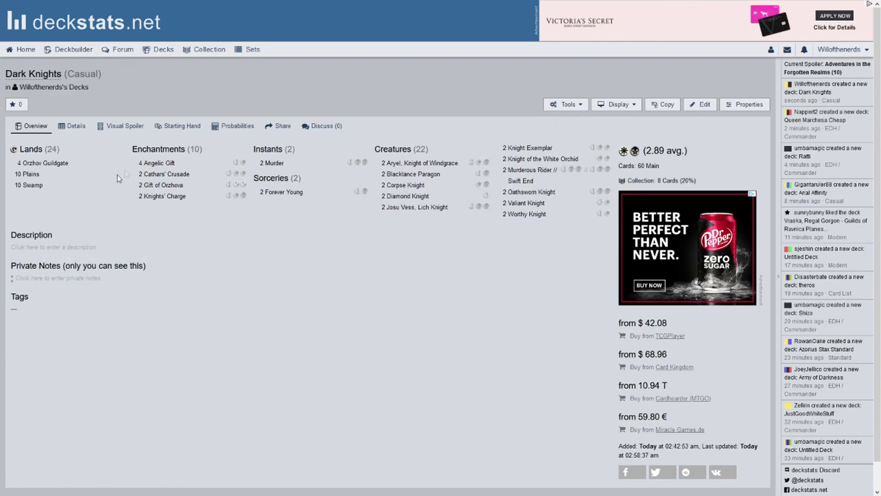
Step: Open the deck's detailed statistics and examine the mana curve, card type, mana and mana source distribution charts
{"action": "left_click", "coordinate": [76, 129]}
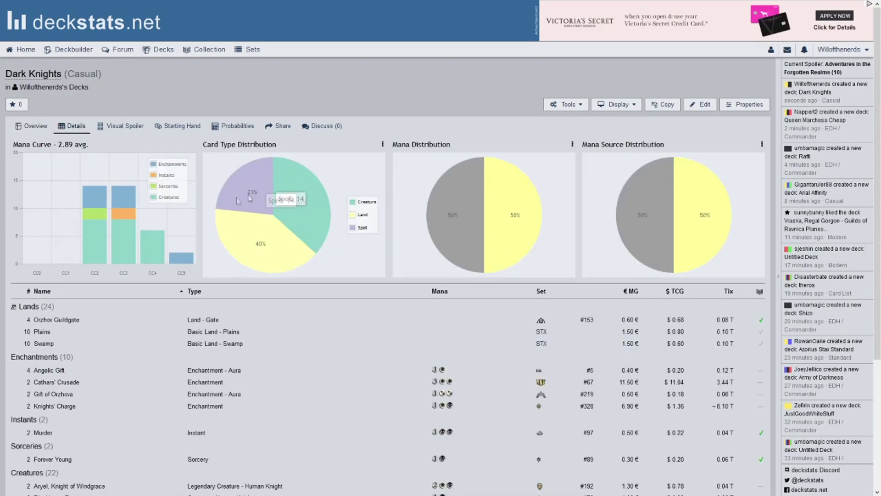
{"action": "mouse_move", "coordinate": [118, 211]}
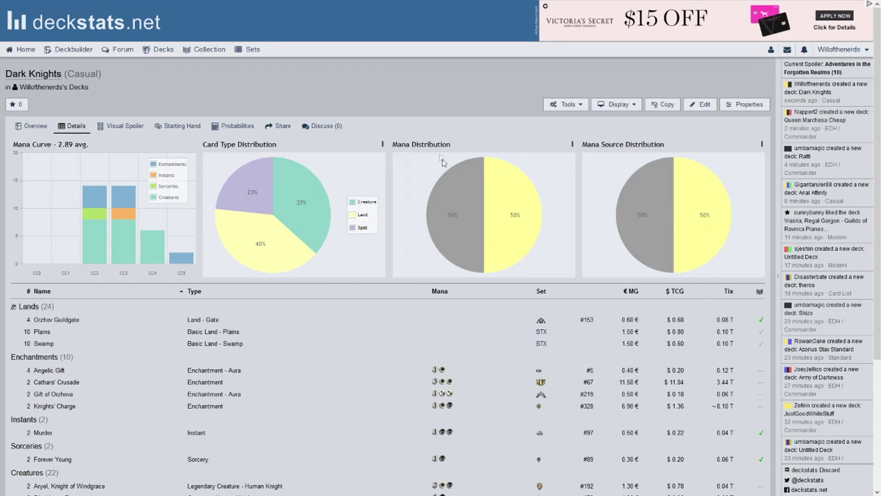
{"action": "mouse_move", "coordinate": [463, 232]}
{"action": "mouse_move", "coordinate": [651, 217]}
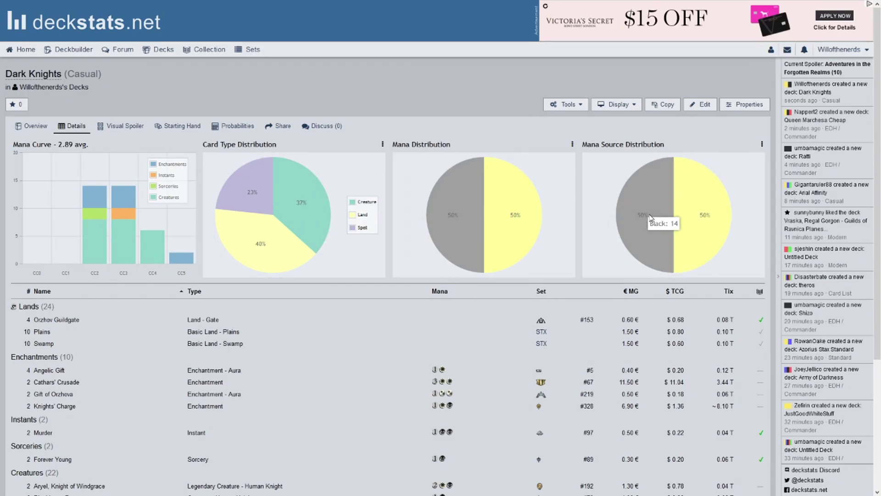
{"action": "mouse_move", "coordinate": [502, 213]}
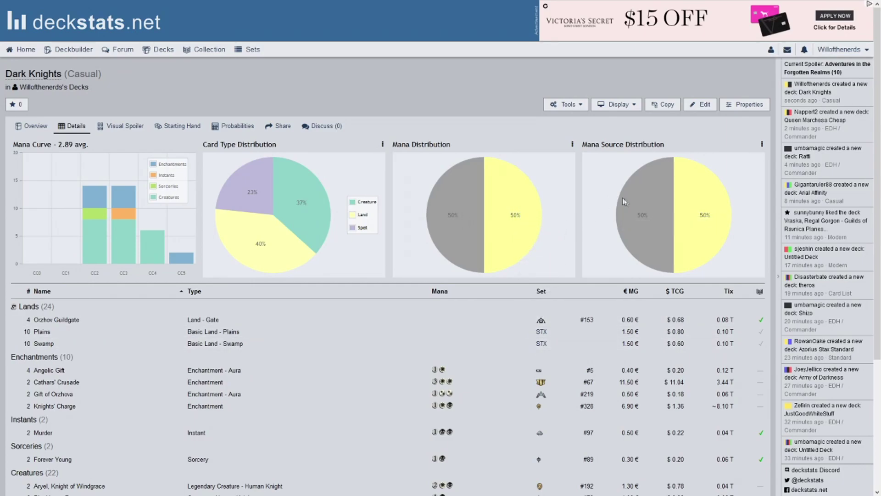
Step: Examine the deck's detailed card list, checking each card's mana cost, set and TCG price, including Knight Exemplar's
{"action": "mouse_move", "coordinate": [498, 193]}
{"action": "scroll", "coordinate": [496, 198], "scroll_direction": "down", "scroll_amount": 3}
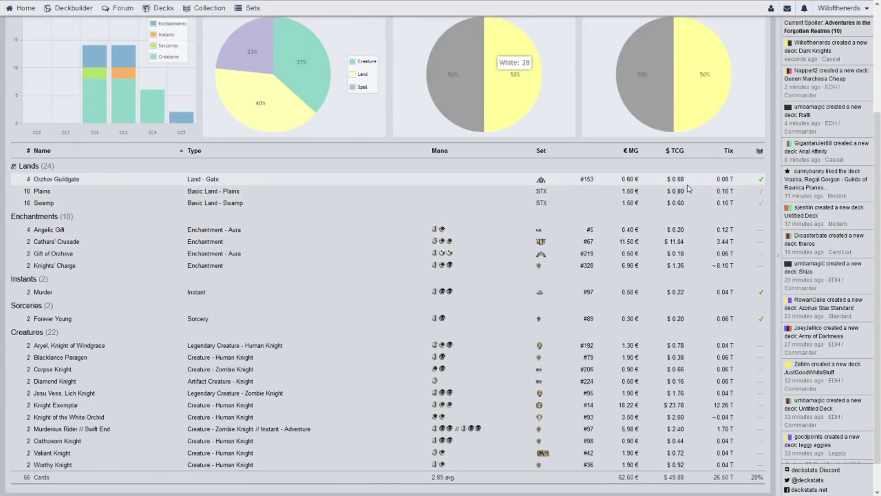
{"action": "mouse_move", "coordinate": [679, 246]}
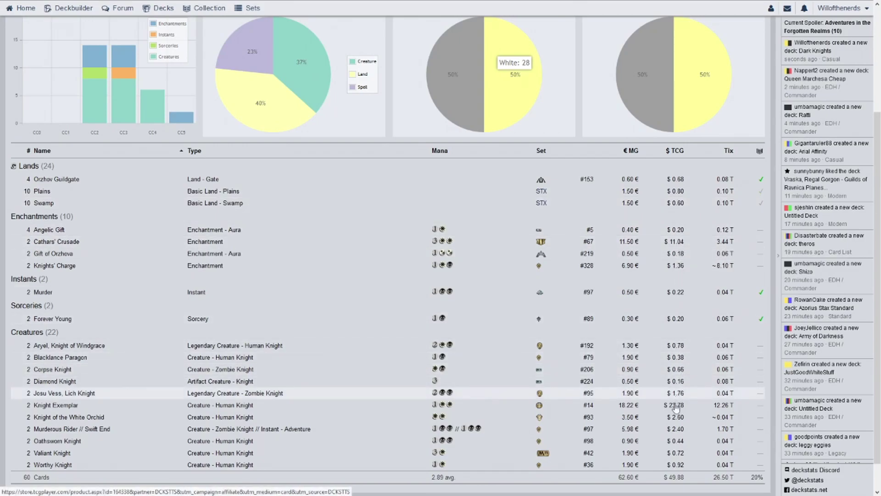
{"action": "mouse_move", "coordinate": [675, 409]}
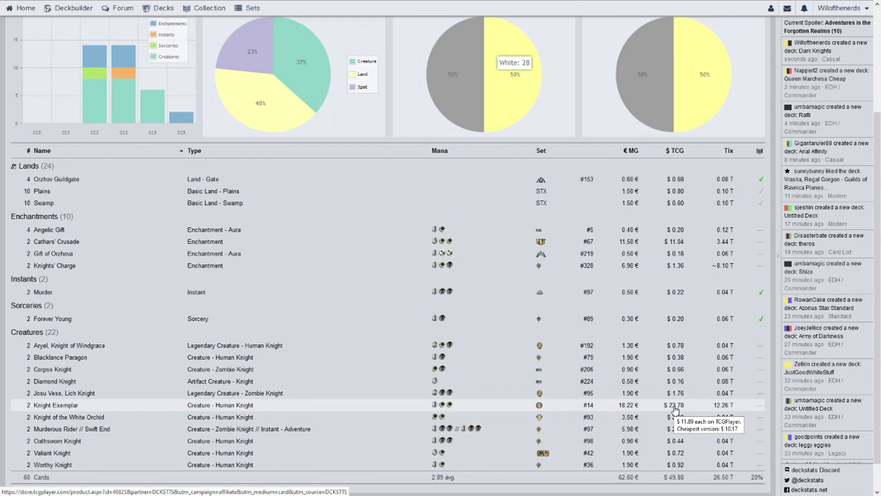
{"action": "scroll", "coordinate": [674, 409], "scroll_direction": "down", "scroll_amount": 1}
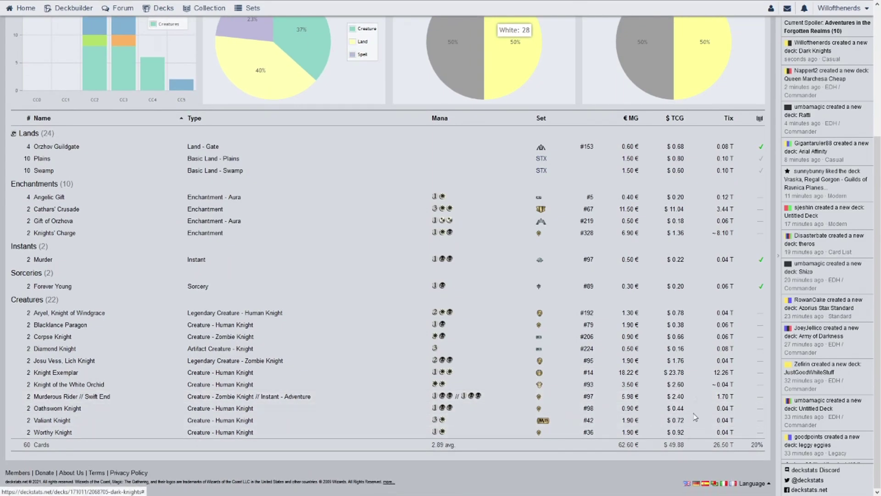
{"action": "scroll", "coordinate": [640, 292], "scroll_direction": "up", "scroll_amount": 4}
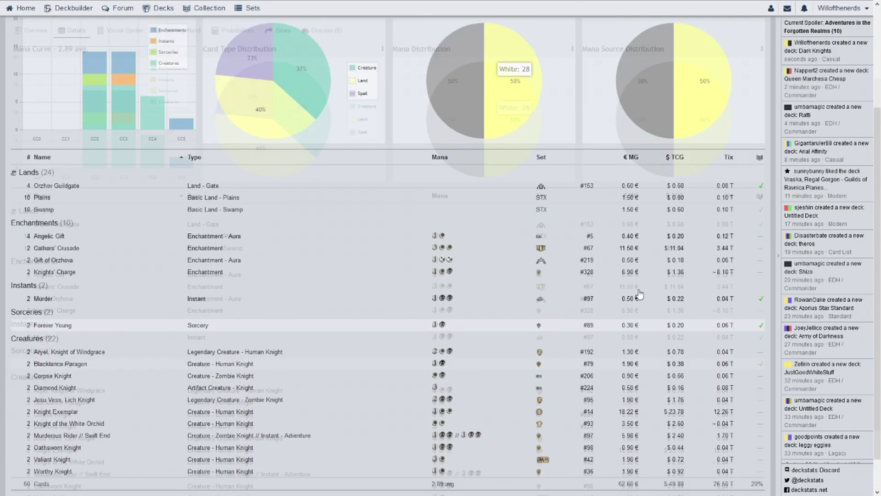
Step: View the deck's cards as images in the visual spoiler, from the lands down to the creatures
{"action": "left_click", "coordinate": [122, 126]}
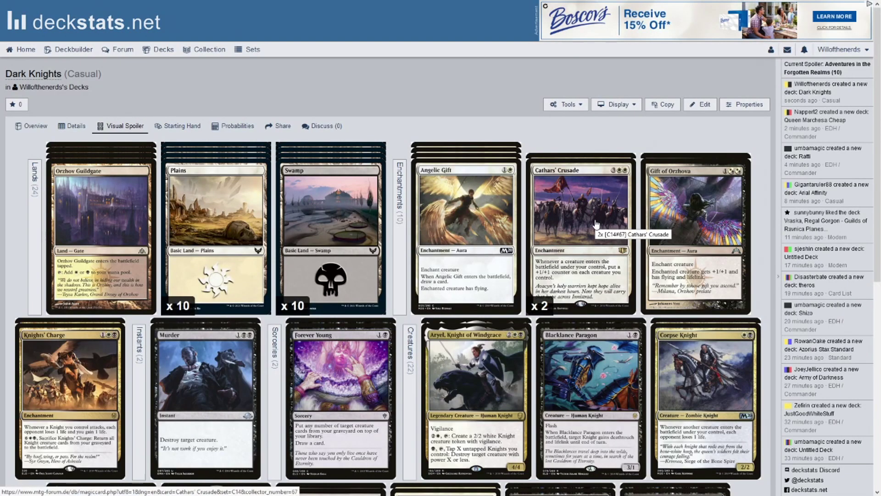
{"action": "scroll", "coordinate": [584, 223], "scroll_direction": "down", "scroll_amount": 8}
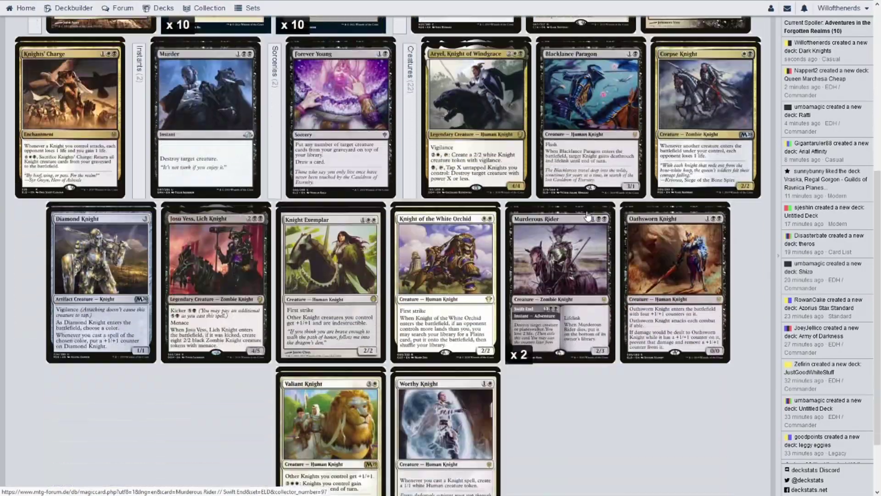
{"action": "scroll", "coordinate": [587, 216], "scroll_direction": "up", "scroll_amount": 8}
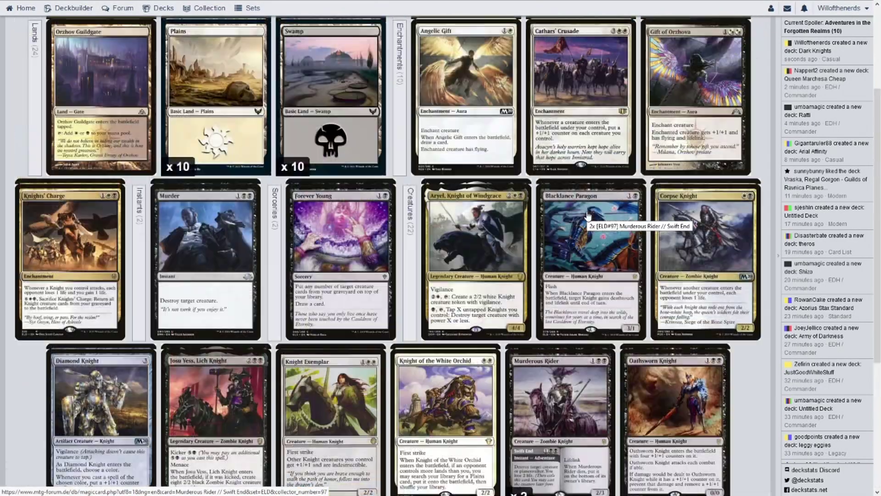
Step: Deal a new sample starting hand for the deck and mark the first Orzhov Guildgate
{"action": "left_click", "coordinate": [178, 128]}
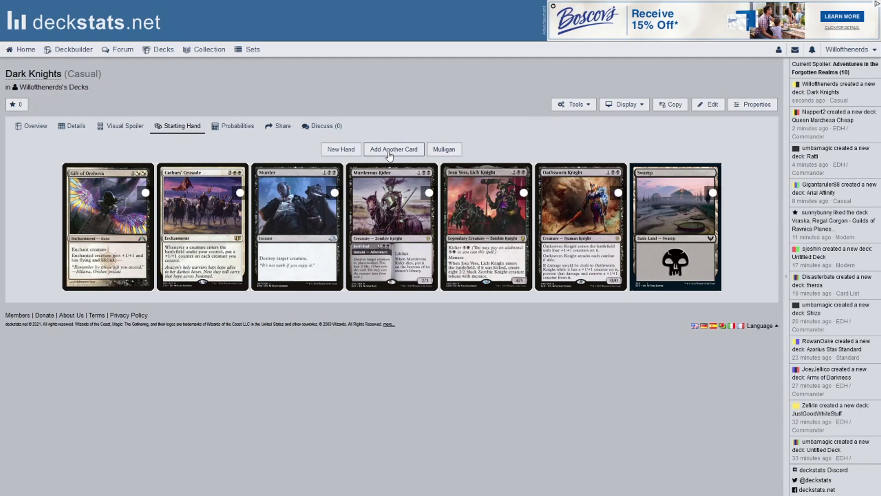
{"action": "left_click", "coordinate": [348, 154]}
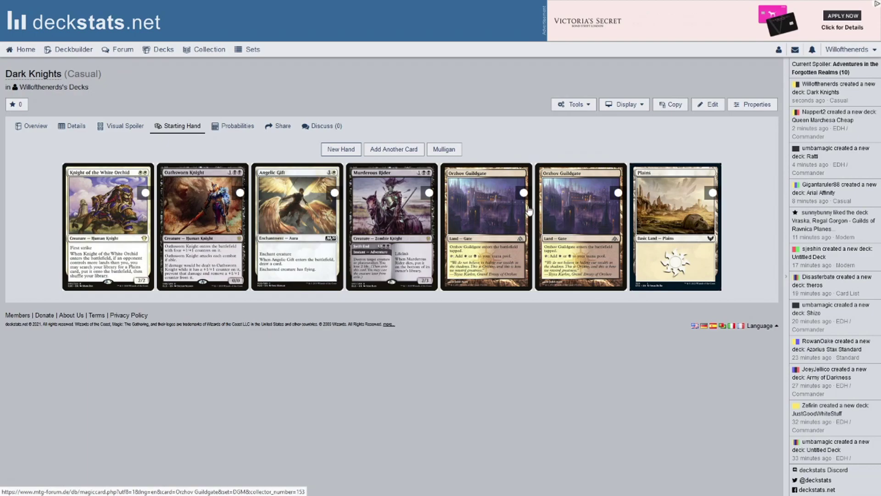
{"action": "left_click", "coordinate": [524, 193]}
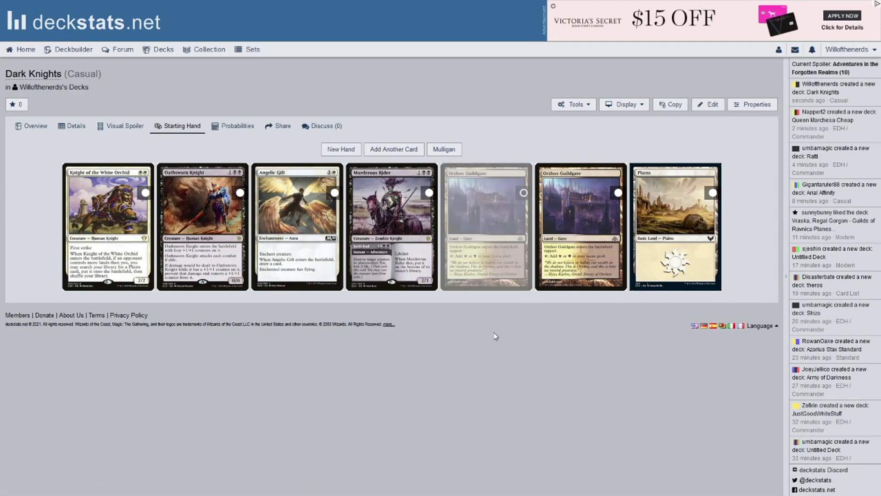
Step: Draw two more cards one at a time, marking the second Orzhov Guildgate and the Plains in the sample hand
{"action": "left_click", "coordinate": [403, 151]}
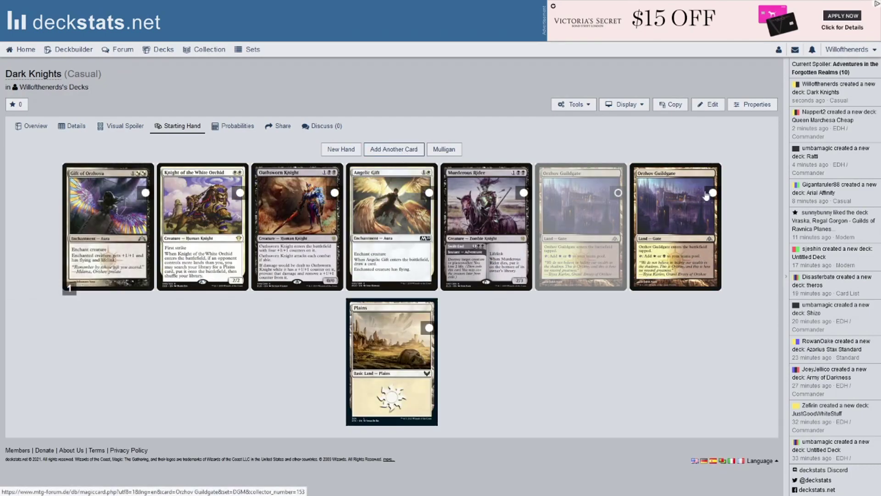
{"action": "left_click", "coordinate": [714, 194]}
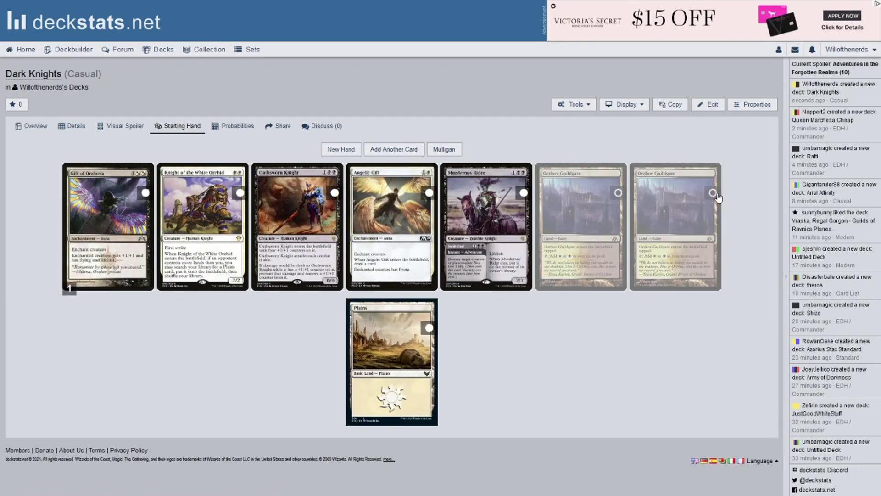
{"action": "left_click", "coordinate": [394, 149]}
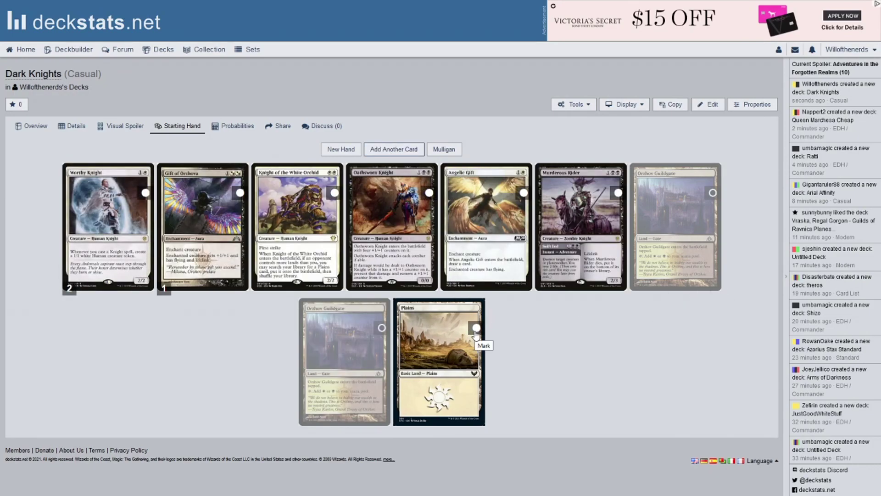
{"action": "left_click", "coordinate": [476, 328]}
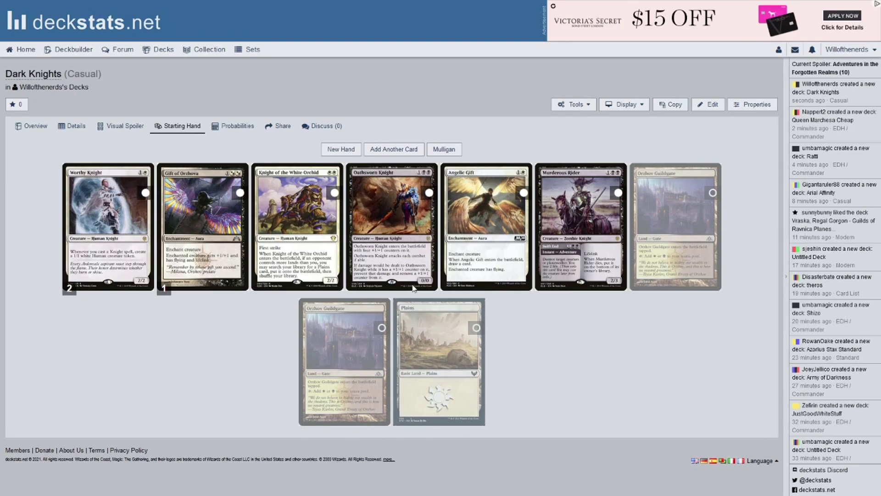
Step: Mark Knight of the White Orchid and Worthy Knight, and mark Aryel, Knight of Windgrace after drawing another card
{"action": "left_click", "coordinate": [334, 195]}
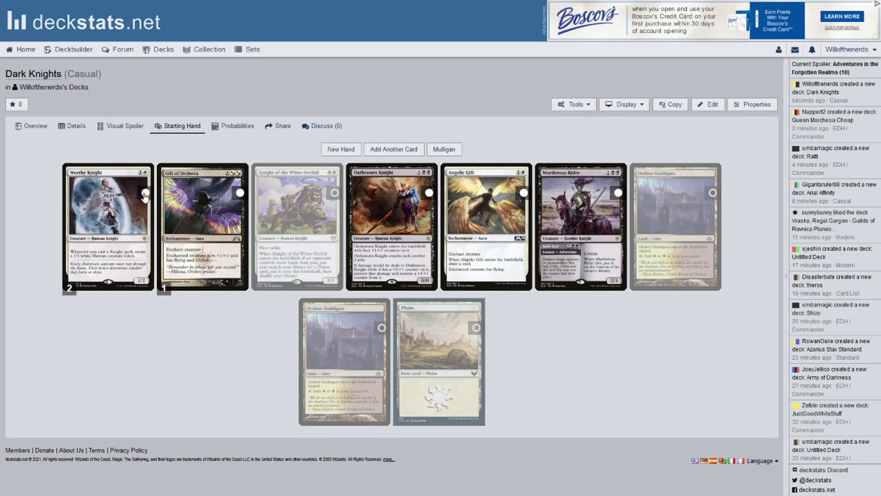
{"action": "left_click", "coordinate": [145, 193]}
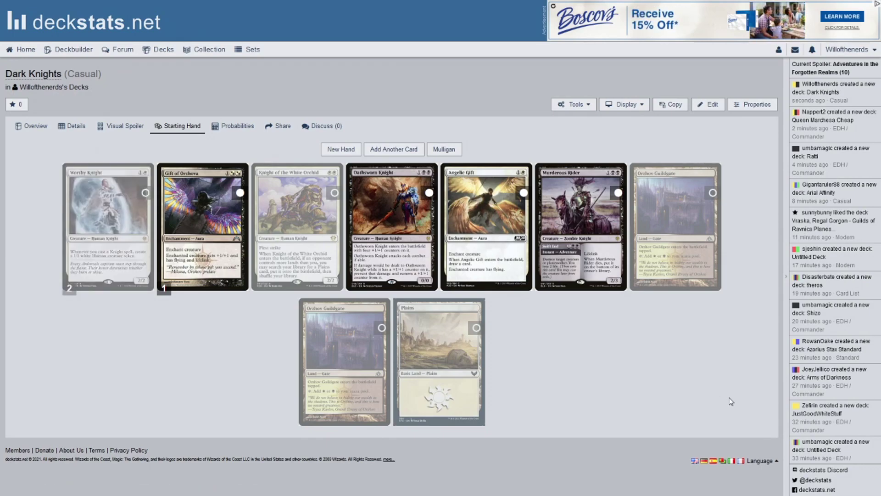
{"action": "left_click", "coordinate": [396, 151]}
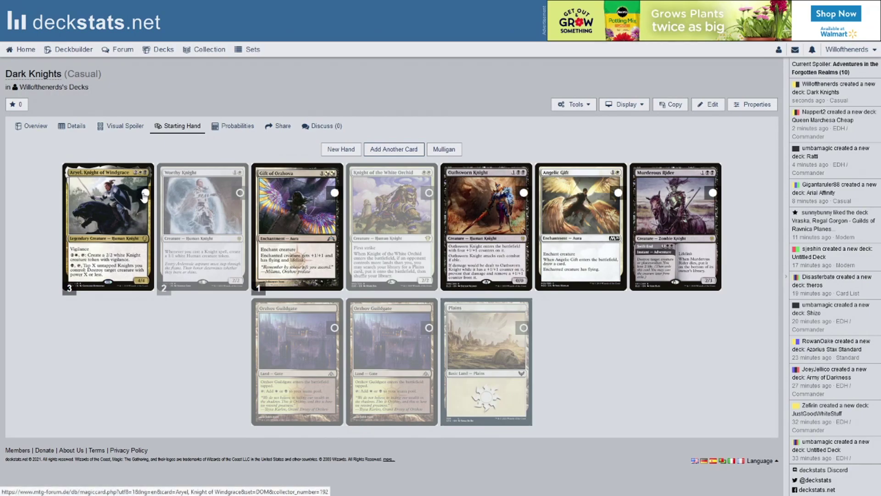
{"action": "left_click", "coordinate": [145, 194]}
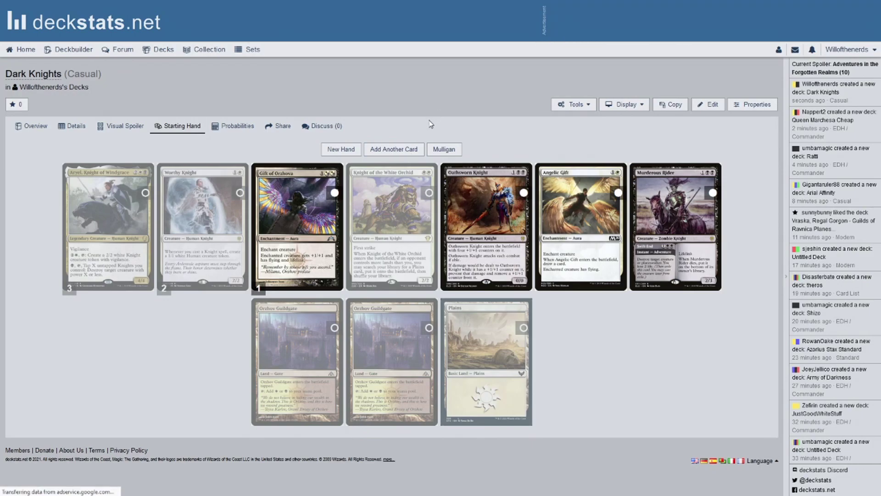
Step: Draw another card into the sample hand and mark the Swamp, closing its card details window
{"action": "left_click", "coordinate": [405, 151]}
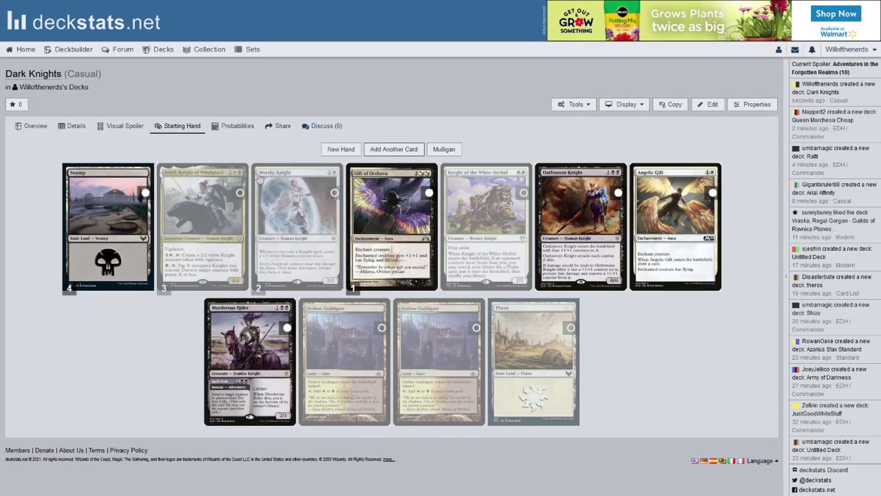
{"action": "left_click", "coordinate": [135, 202]}
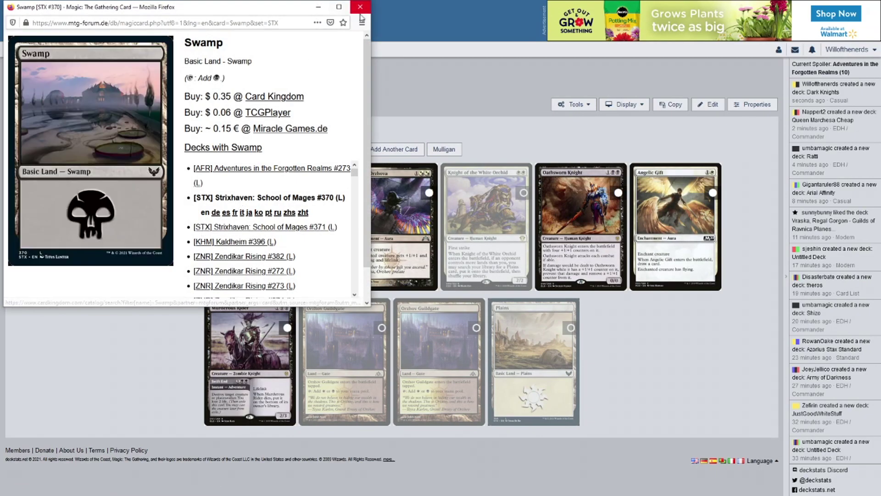
{"action": "left_click", "coordinate": [361, 7]}
{"action": "left_click", "coordinate": [145, 194]}
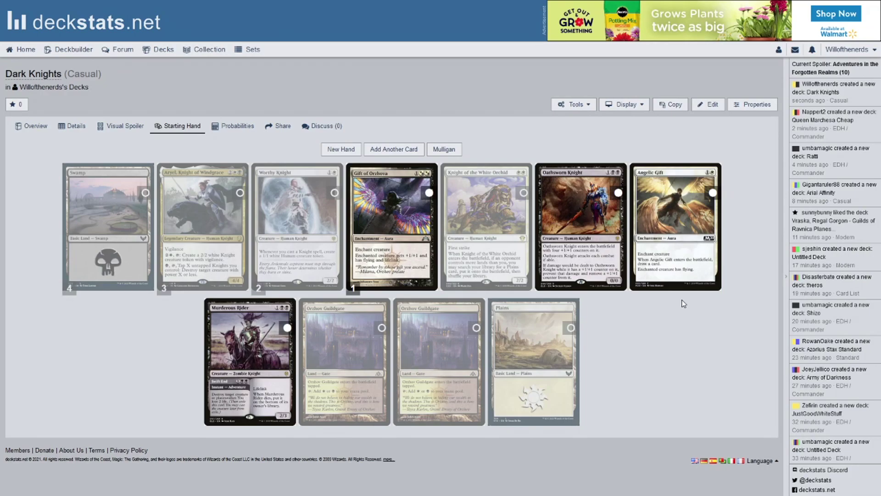
Step: Mark Angelic Gift and Gift of Orzhova, and draw another card to mark Cathars' Crusade
{"action": "left_click", "coordinate": [714, 195]}
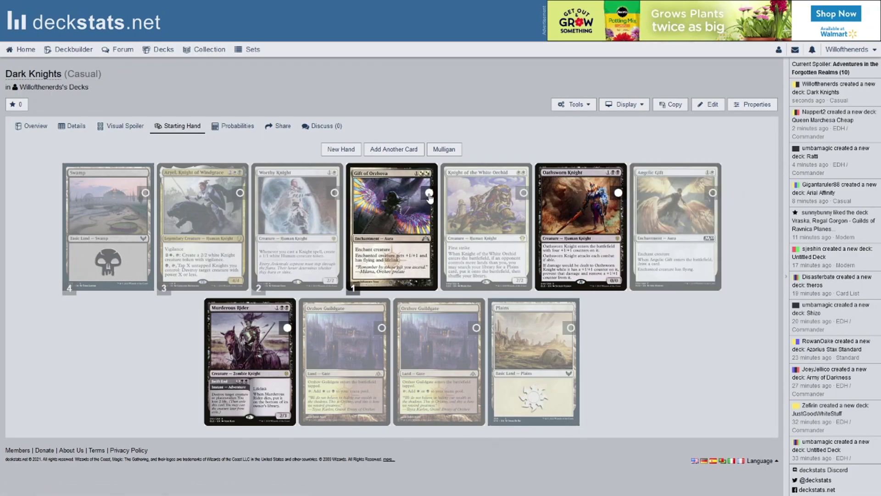
{"action": "left_click", "coordinate": [429, 195]}
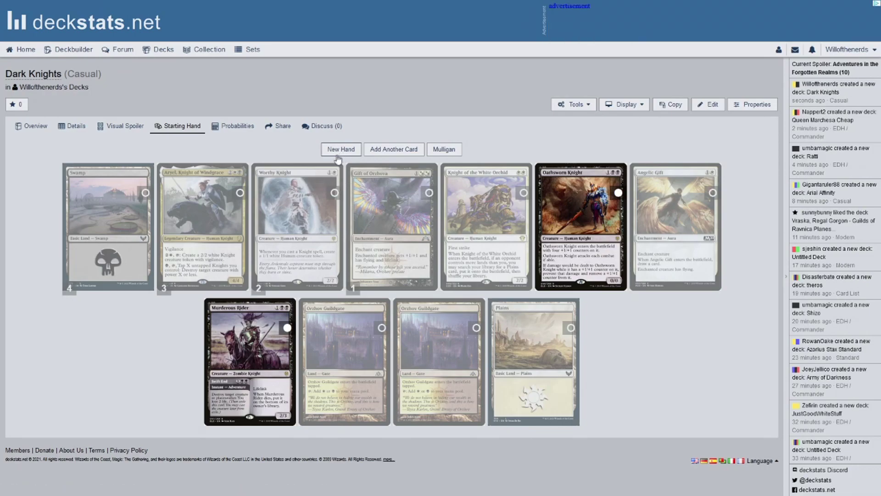
{"action": "left_click", "coordinate": [407, 153]}
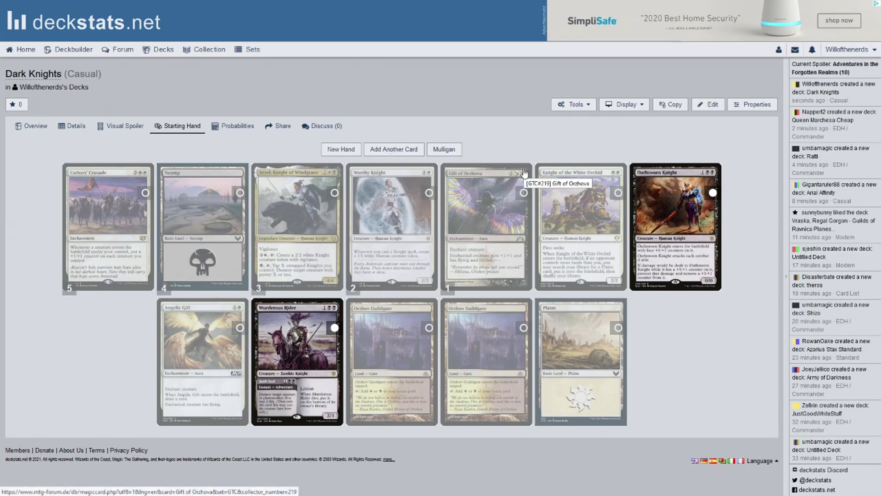
Step: Draw two more cards in turn, marking Oathsworn Knight, Blacklance Paragon, the new Swamp and Murderous Rider
{"action": "left_click", "coordinate": [394, 150]}
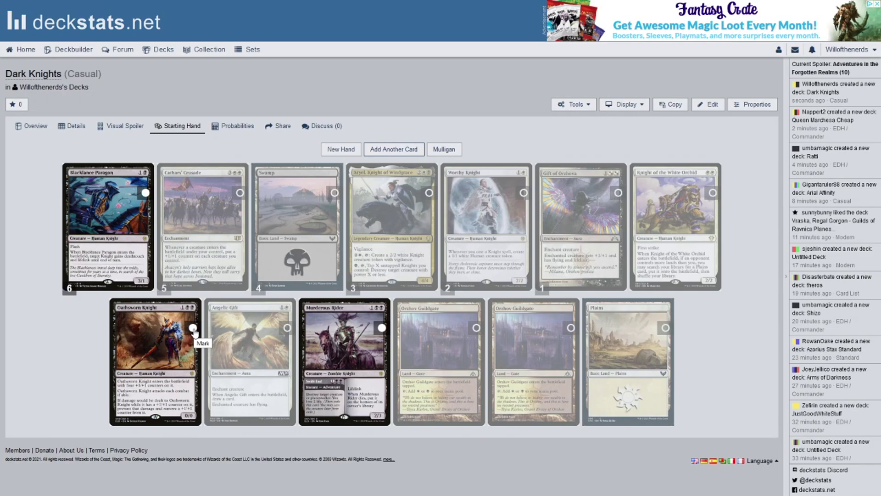
{"action": "left_click", "coordinate": [193, 327]}
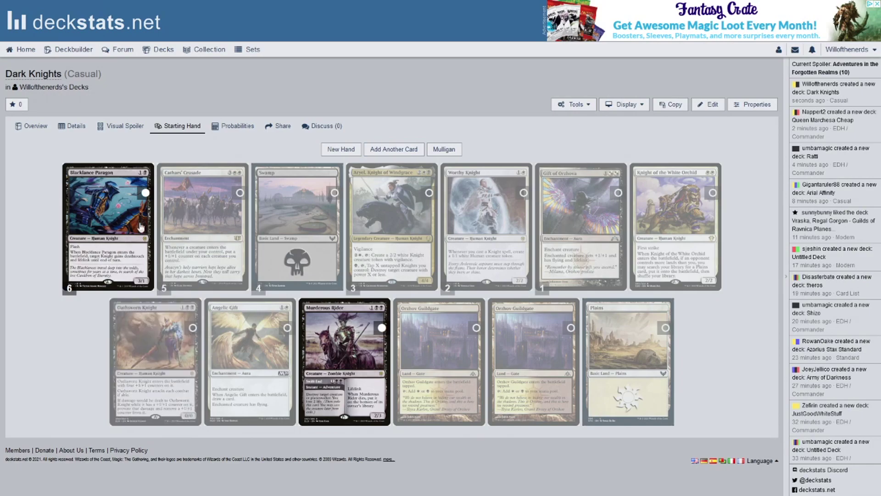
{"action": "left_click", "coordinate": [146, 193]}
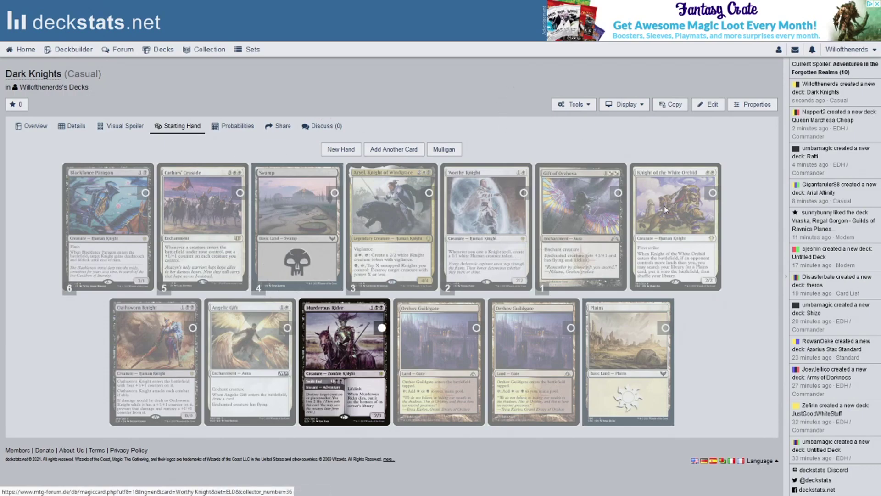
{"action": "left_click", "coordinate": [396, 153]}
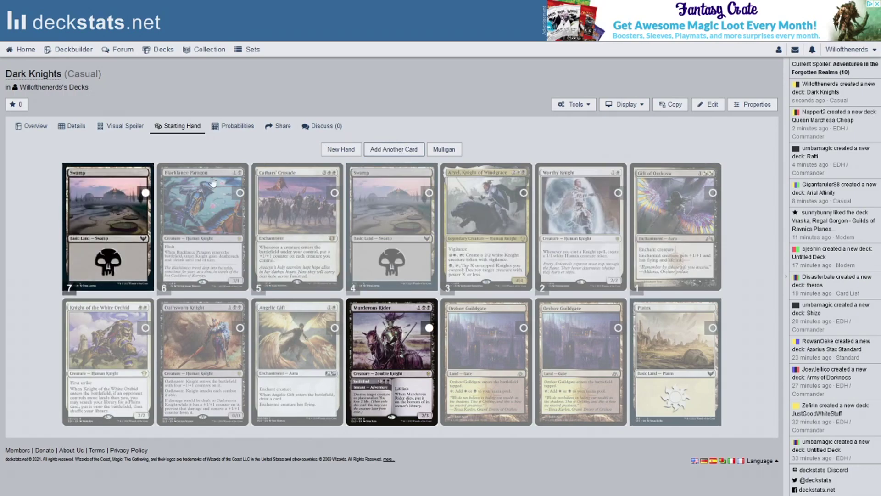
{"action": "left_click", "coordinate": [433, 342]}
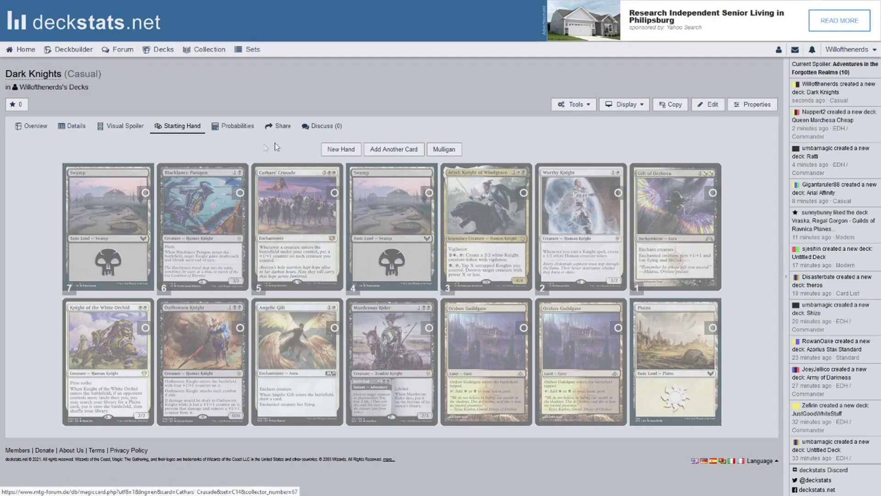
Step: Open the deck's draw probabilities and examine the probability chart and per-card, per-turn percentages
{"action": "left_click", "coordinate": [238, 128]}
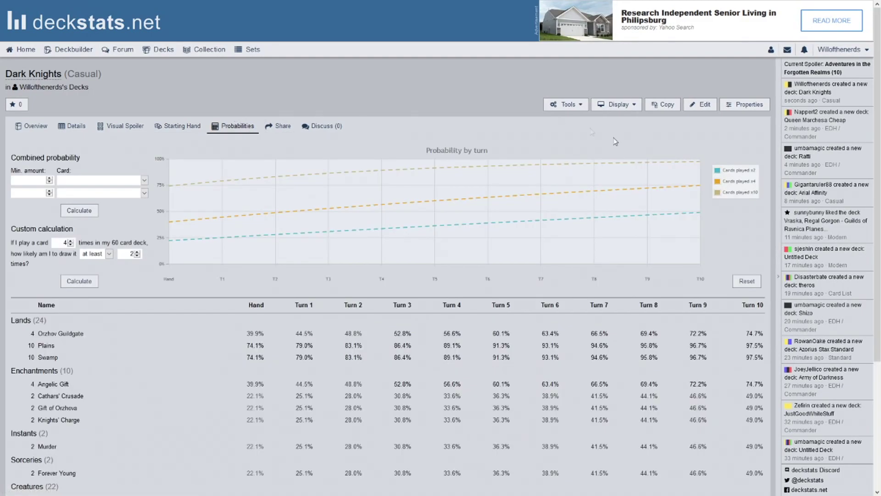
{"action": "scroll", "coordinate": [575, 309], "scroll_direction": "down", "scroll_amount": 4}
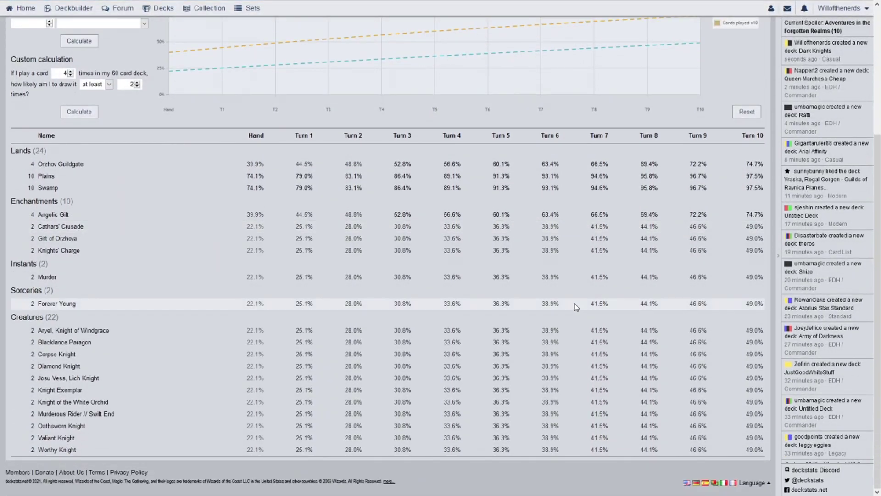
{"action": "scroll", "coordinate": [577, 307], "scroll_direction": "up", "scroll_amount": 4}
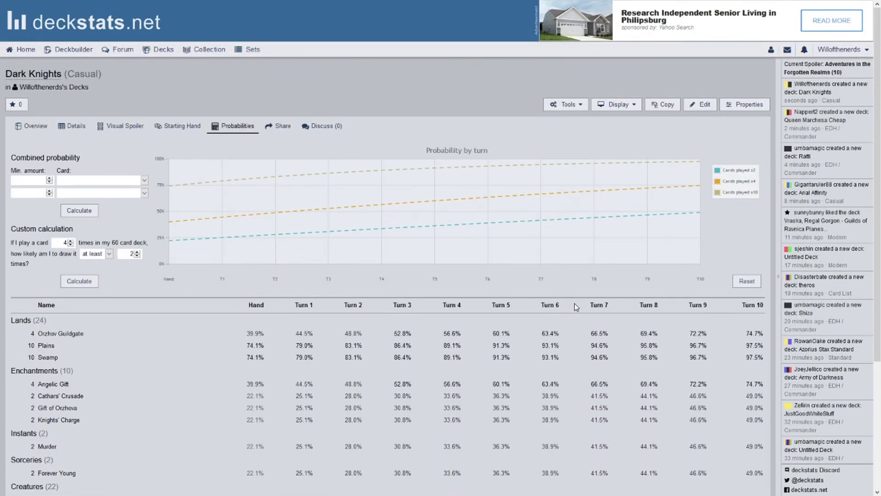